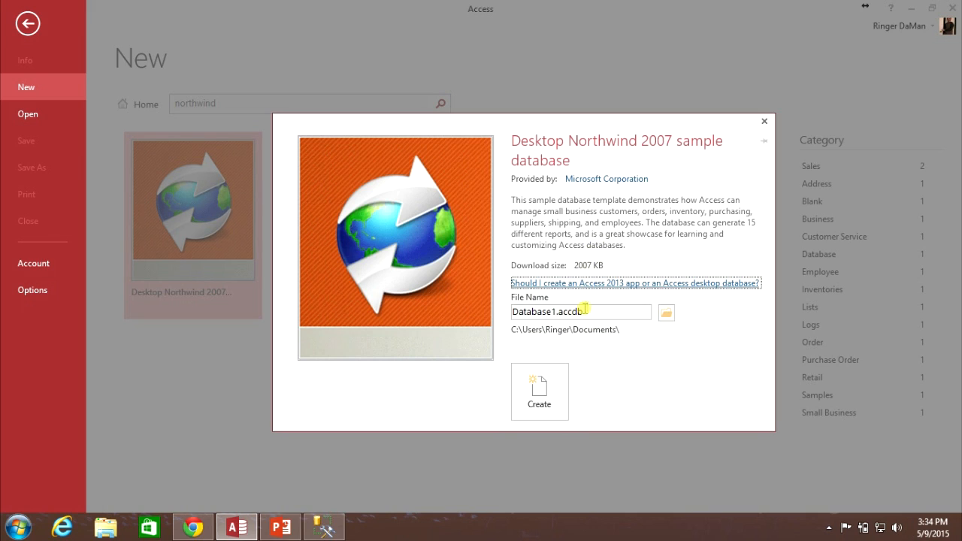
Create the Desktop Northwind 2007 sample database with the file name Northwind.accdb
mouse_move(554, 314)
mouse_down()
mouse_move(497, 313)
mouse_move(562, 313)
mouse_up()
text(Northwind)
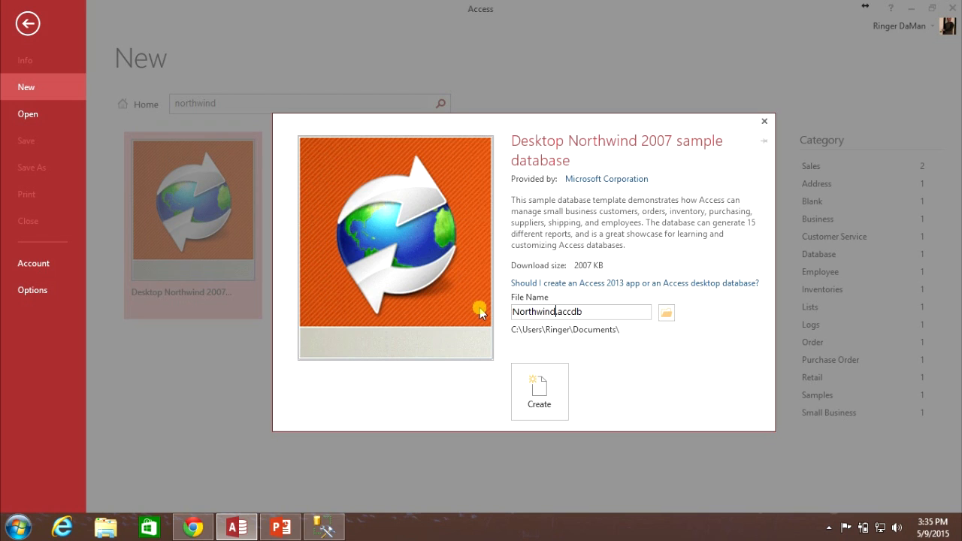
click(552, 389)
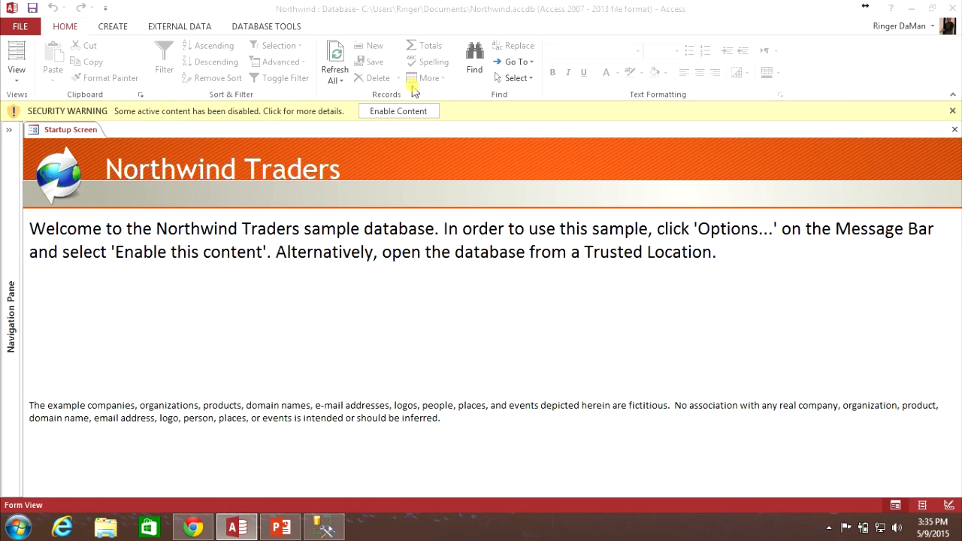
Enable the database's active content and dismiss the Northwind login dialog
click(396, 112)
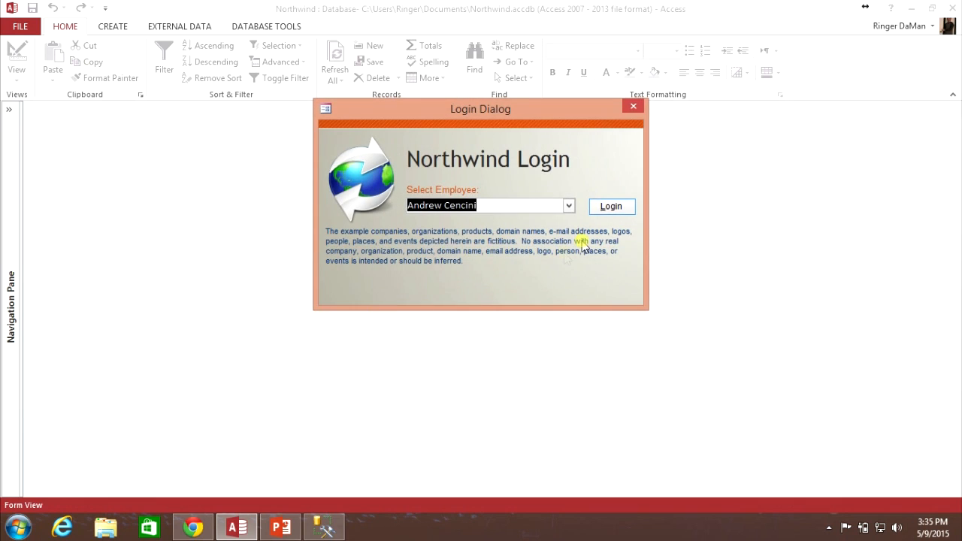
click(638, 109)
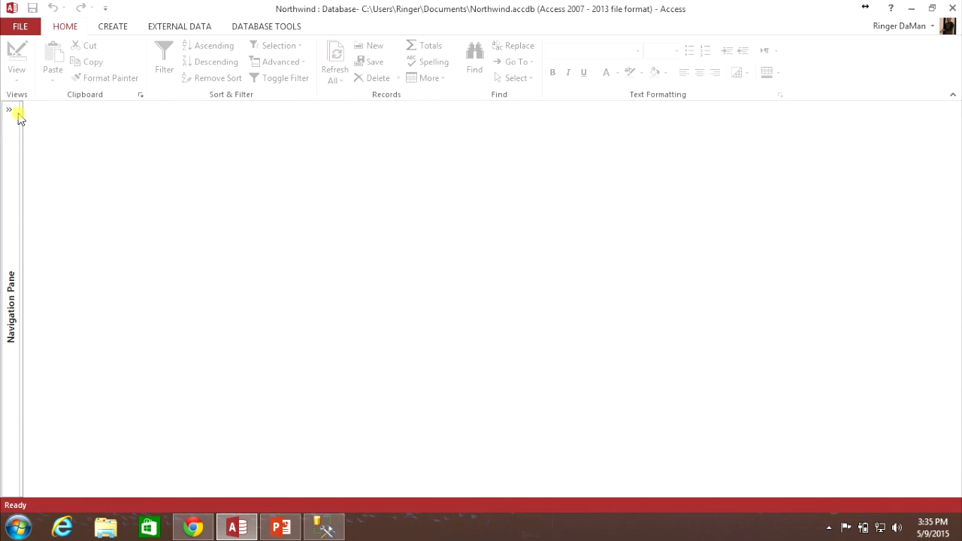
Expand the Navigation Pane and group the database objects by Object Type
click(14, 109)
click(126, 113)
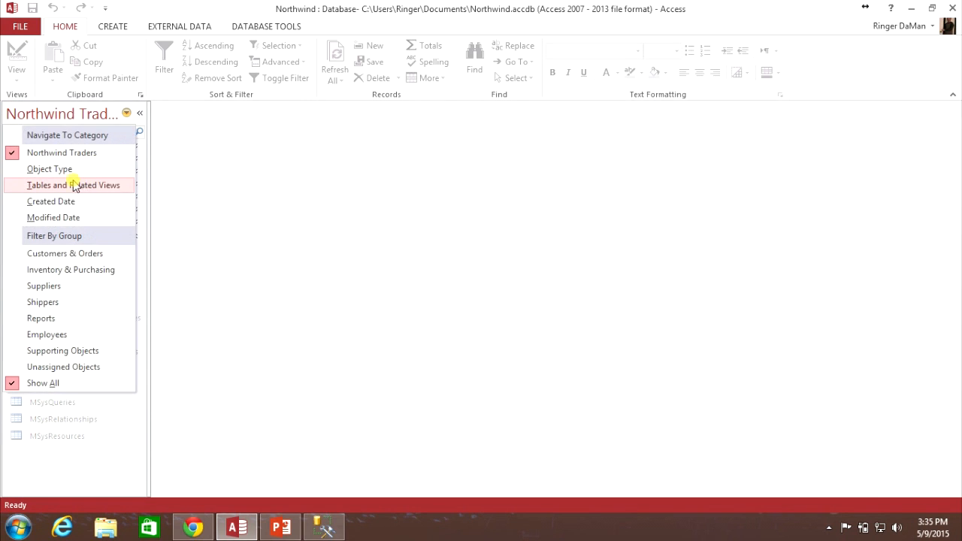
click(63, 168)
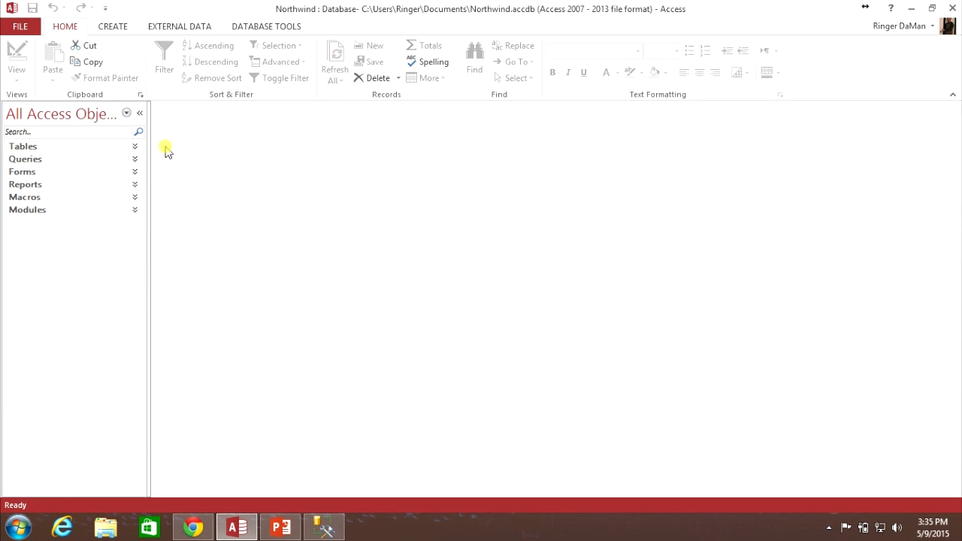
Expand the Tables group and look through the Northwind tables, including the system tables
click(132, 147)
scroll(140, 279, down, 4)
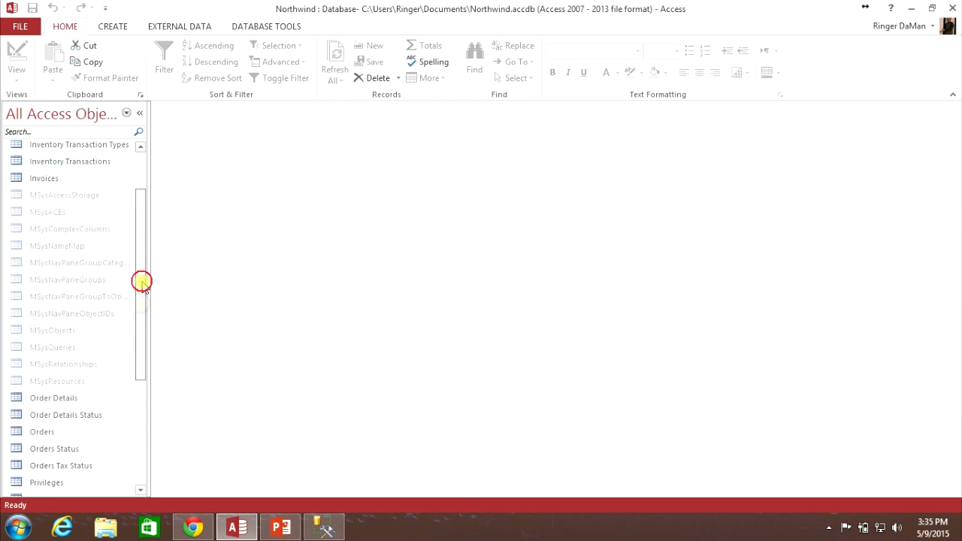
drag(136, 346, 139, 273)
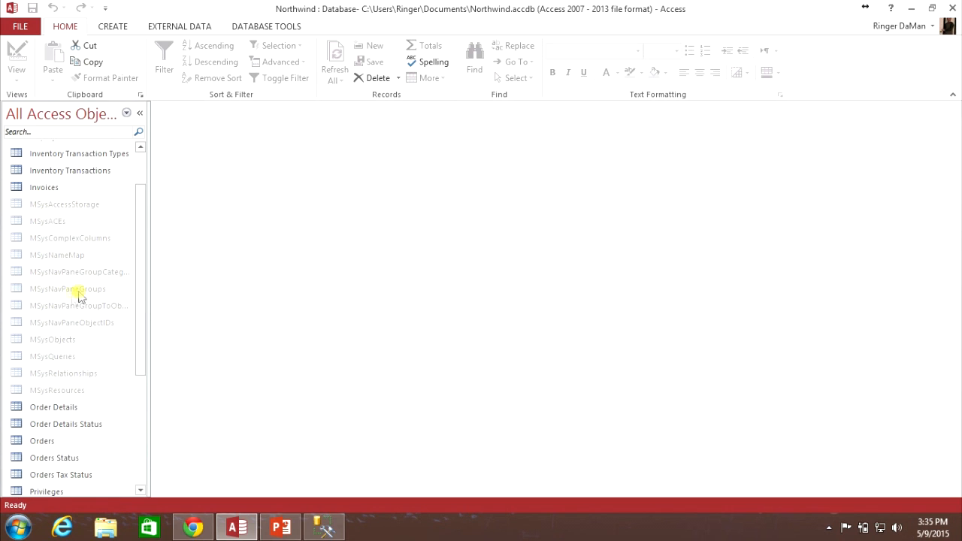
drag(137, 297, 128, 394)
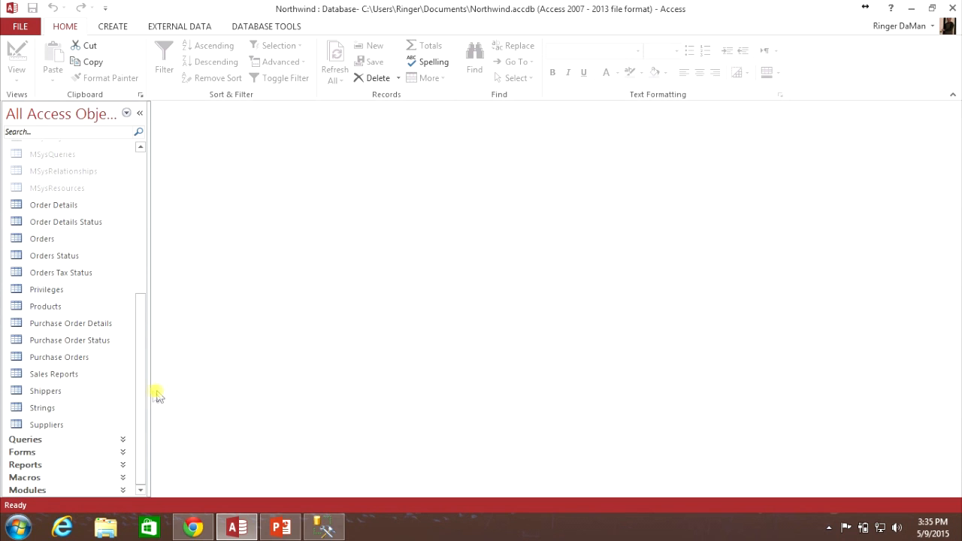
drag(142, 393, 137, 292)
Switch to Chrome and review the details of the SQL Server Migration Assistant v6.0 for Access download, including its compatibility paragraph
click(193, 527)
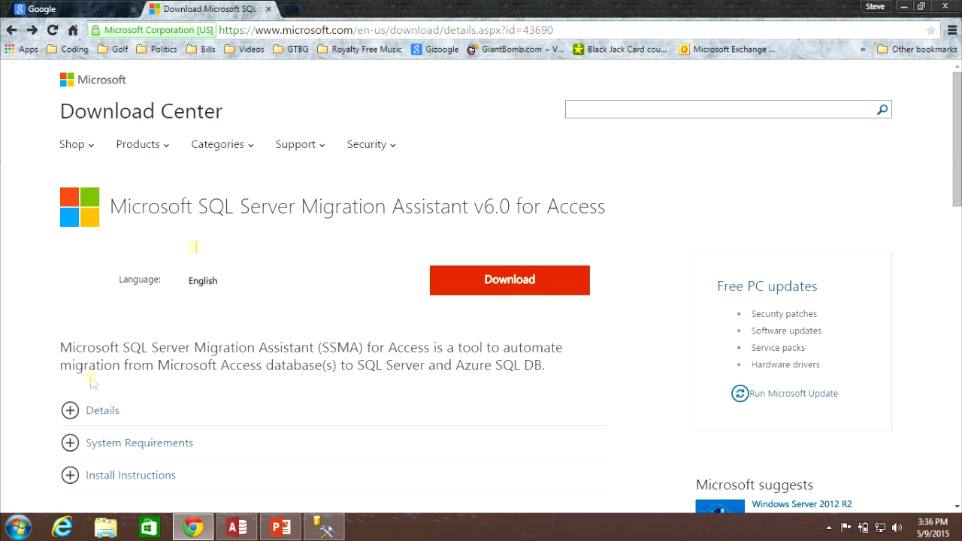
click(69, 411)
scroll(255, 403, down, 2)
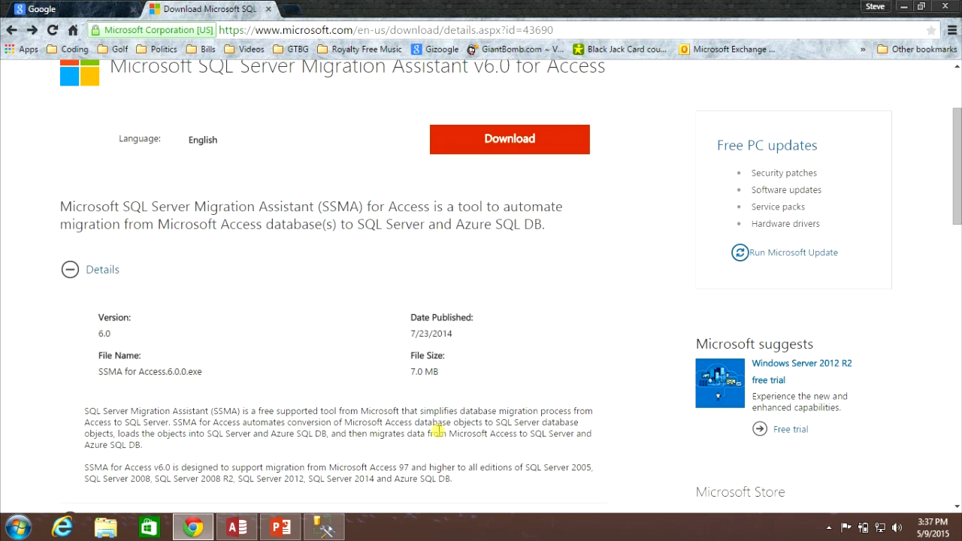
scroll(438, 430, down, 2)
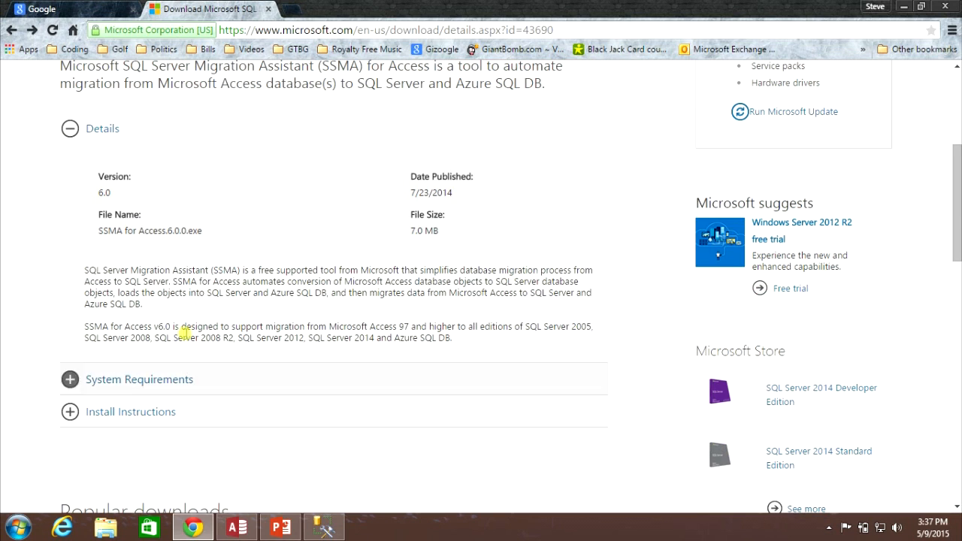
drag(85, 328, 490, 334)
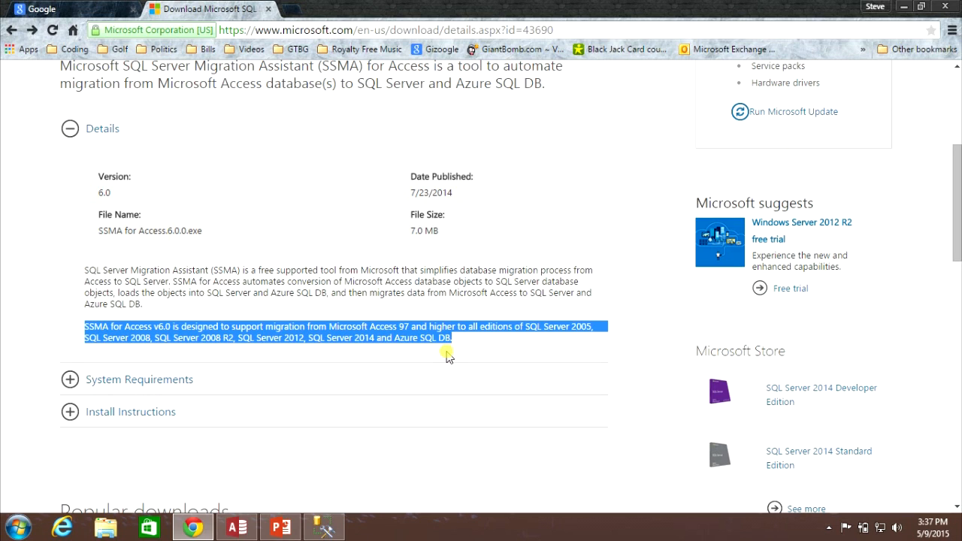
click(160, 339)
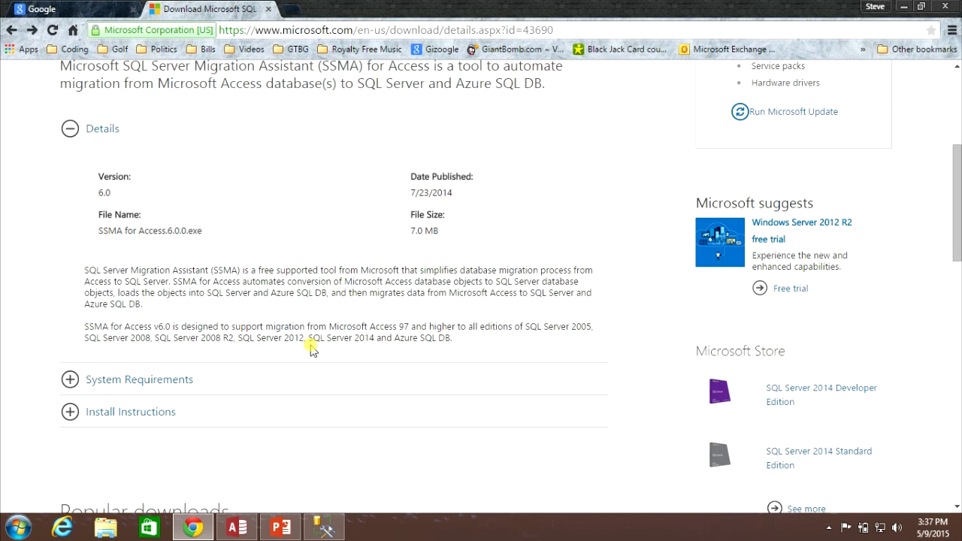
Examine which Access source versions and which SQL Server and Azure SQL DB targets the migration assistant supports
drag(368, 326, 409, 327)
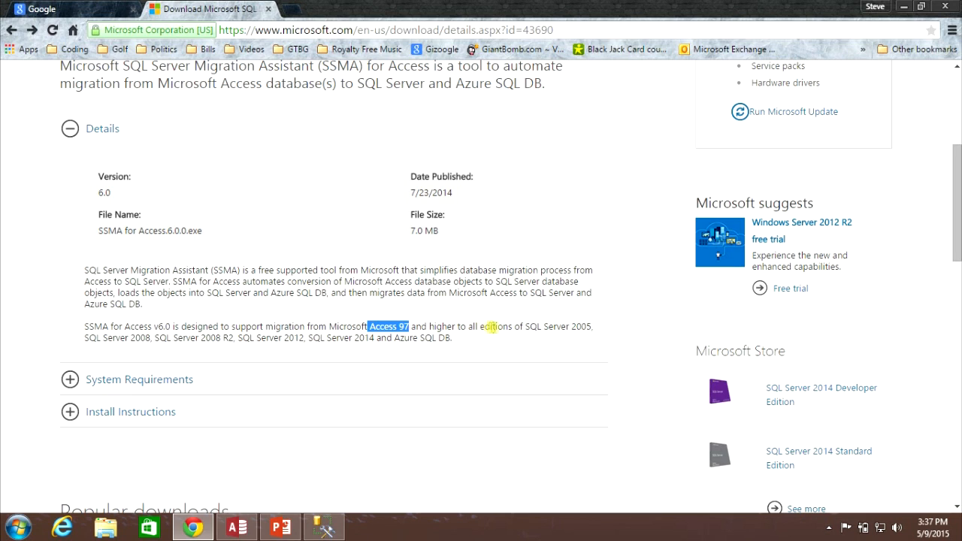
drag(531, 326, 595, 326)
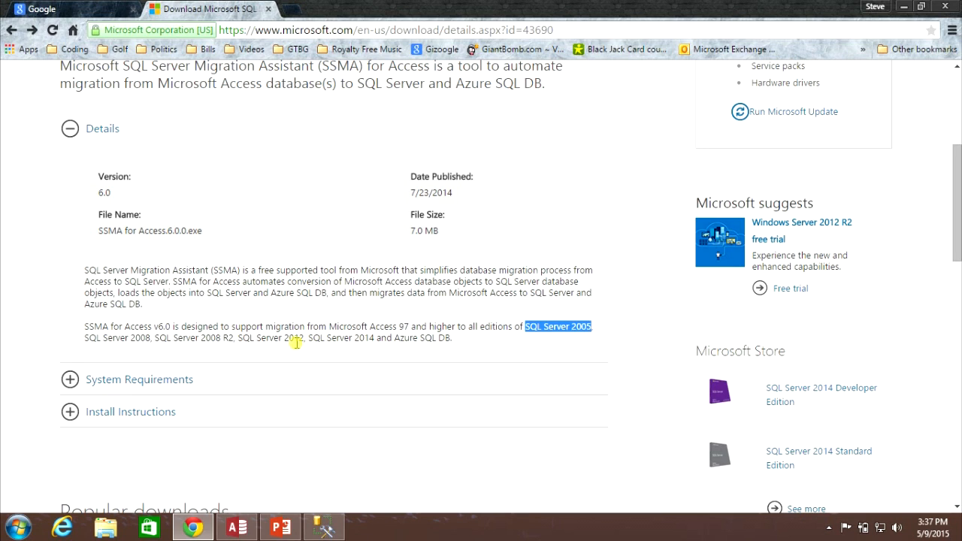
drag(308, 337, 451, 338)
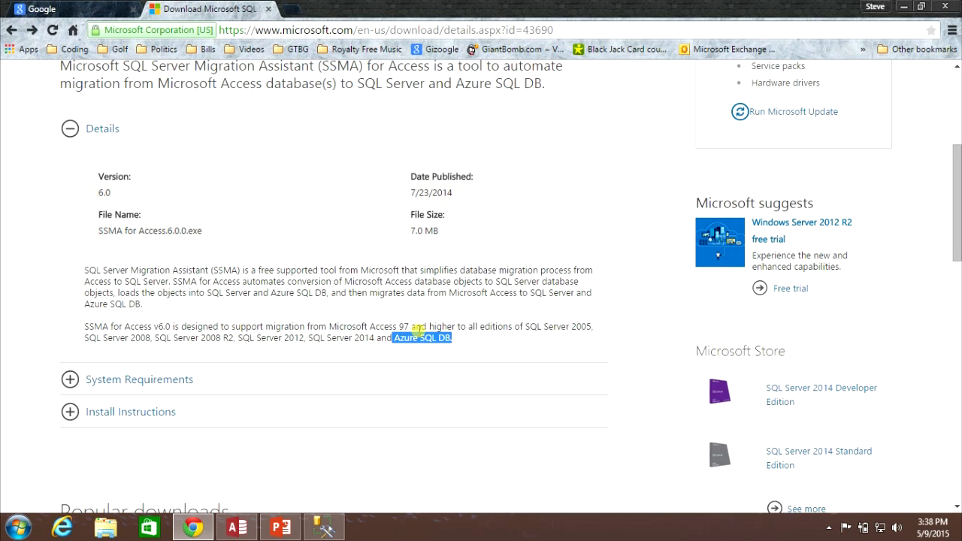
drag(370, 327, 410, 327)
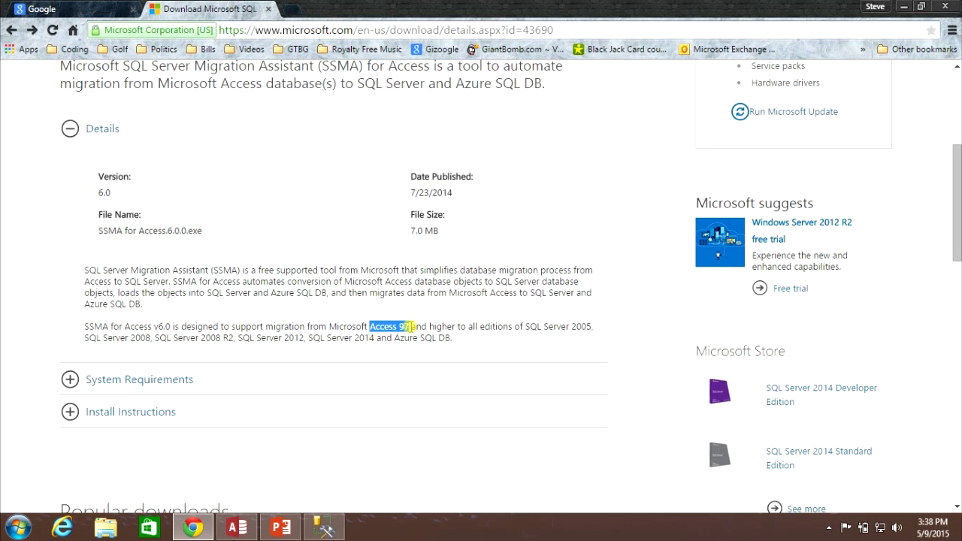
click(527, 327)
drag(557, 323, 591, 327)
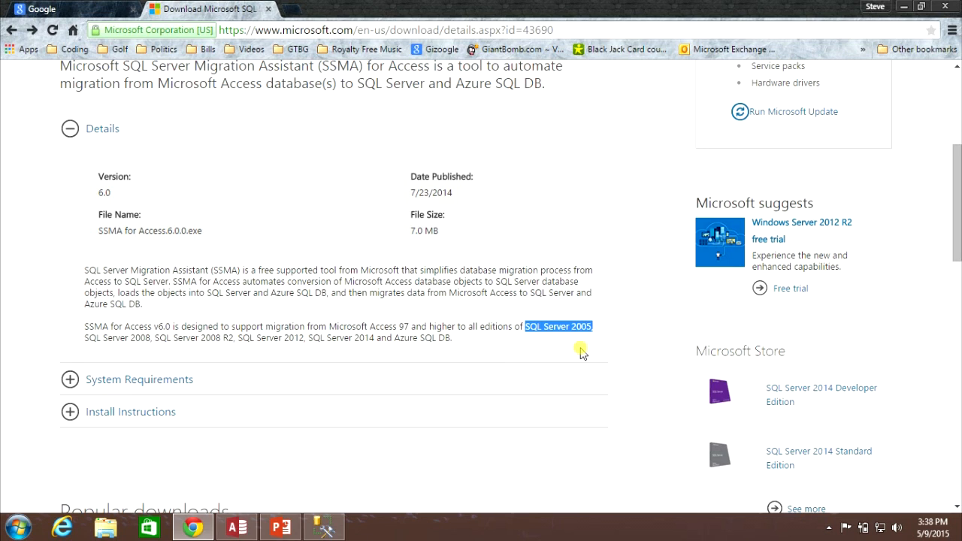
click(399, 338)
drag(398, 338, 450, 338)
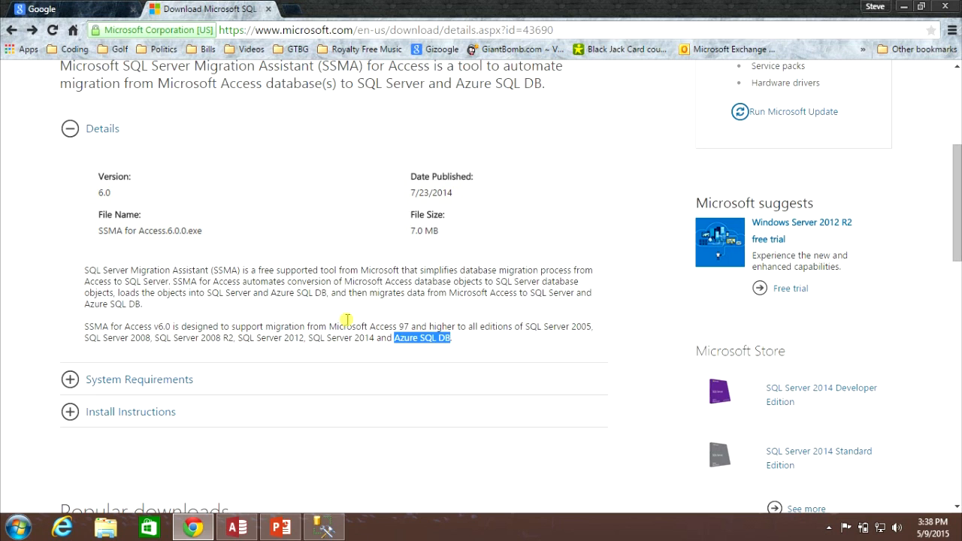
Download the SSMA for Access.6.0.0.exe installer and save it in the Downloads folder
scroll(347, 322, up, 3)
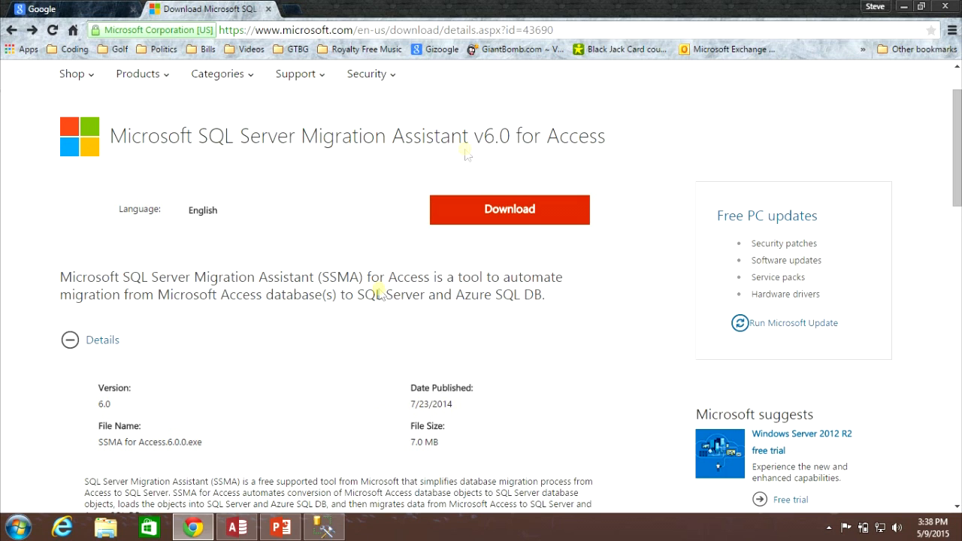
click(522, 210)
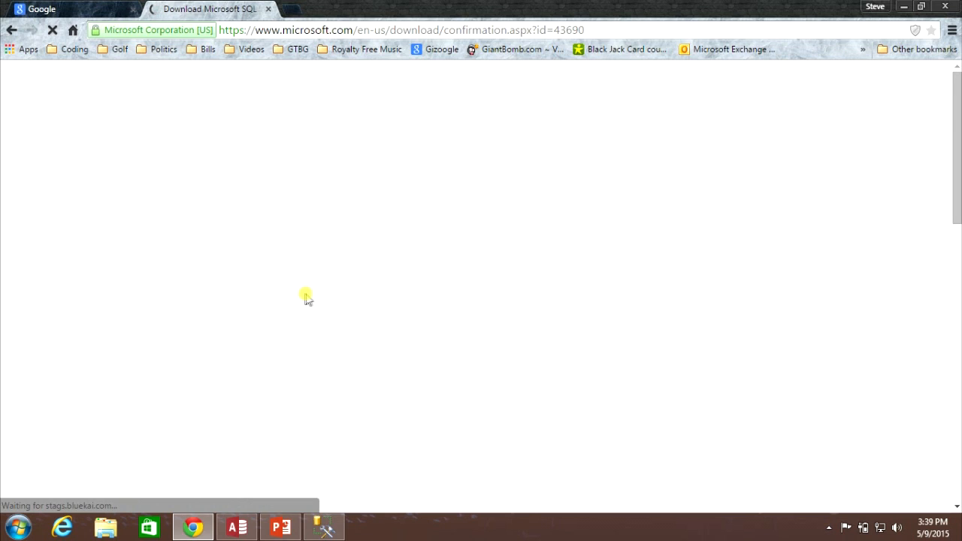
click(284, 276)
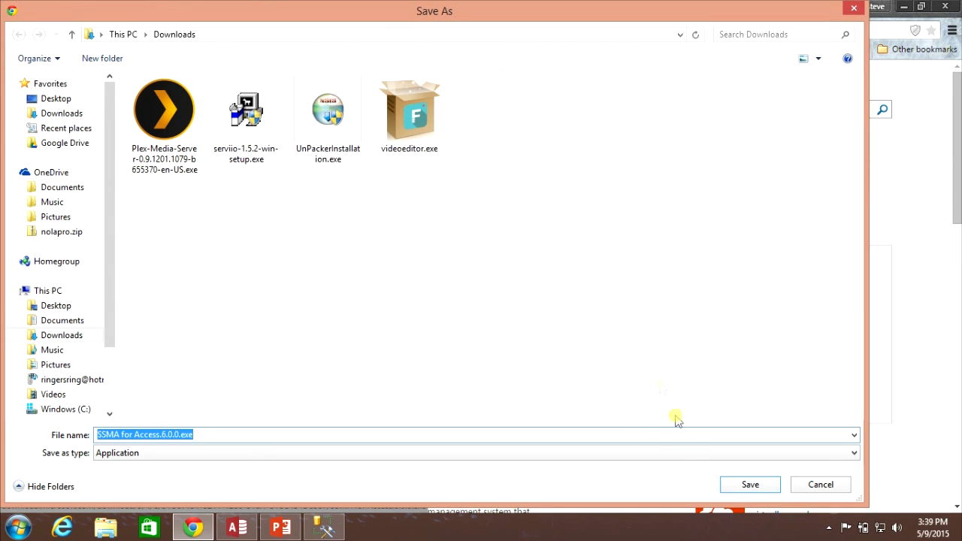
click(748, 484)
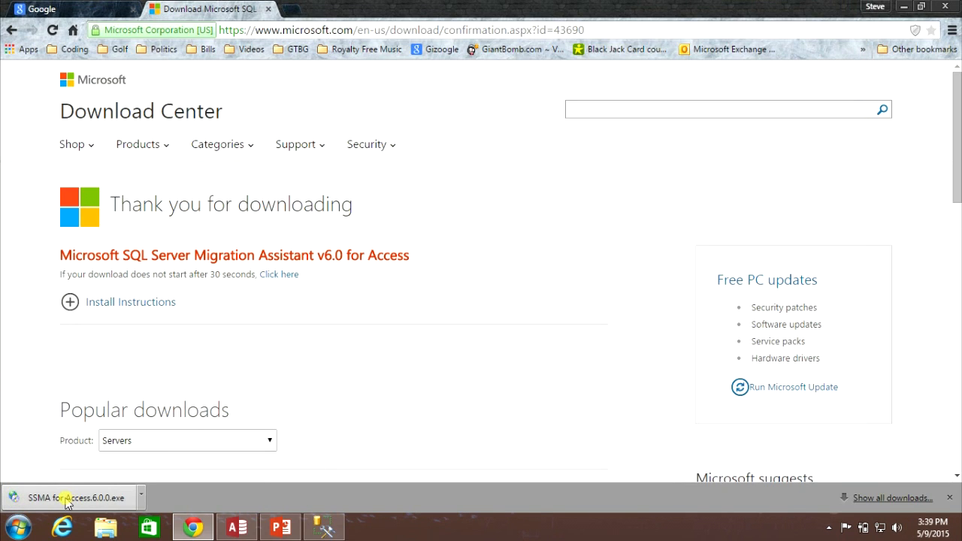
Run the downloaded SSMA for Access installer and accept the license agreement to reach the setup type choice
click(73, 500)
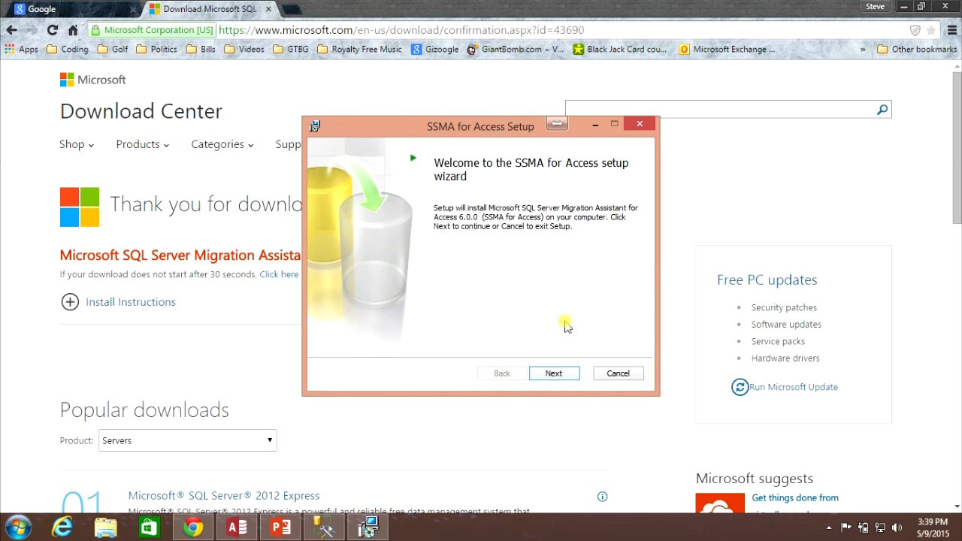
click(554, 372)
click(338, 332)
click(554, 374)
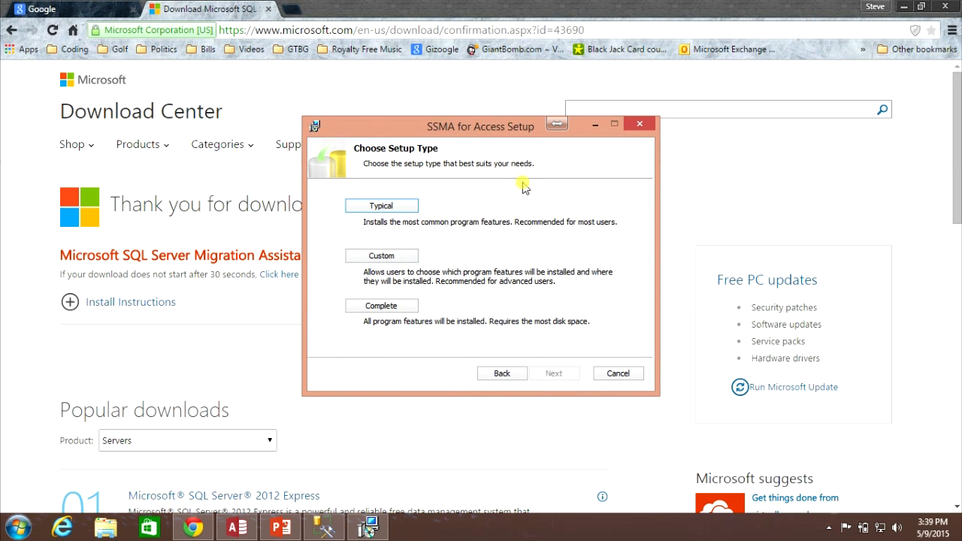
Install SSMA for Access with the Complete setup type and finish the setup wizard
click(381, 307)
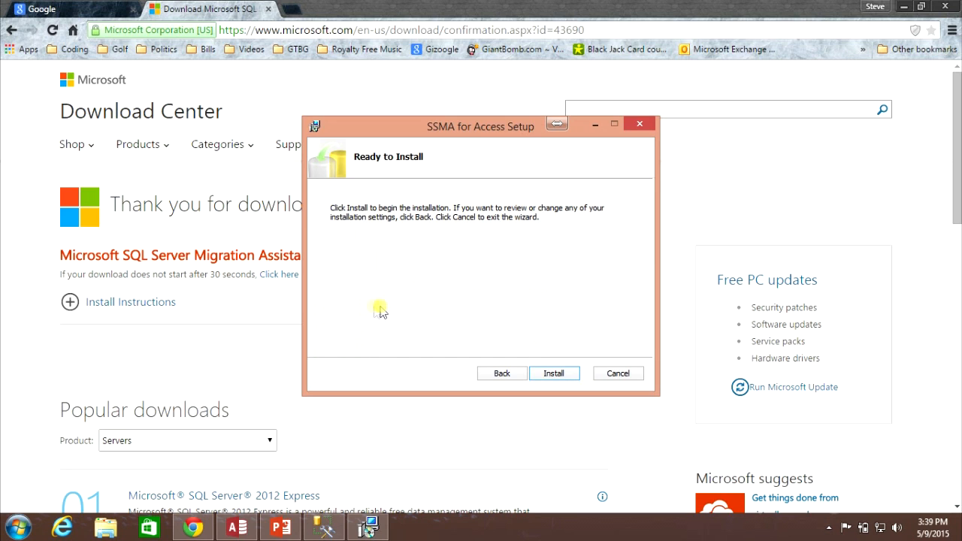
click(554, 375)
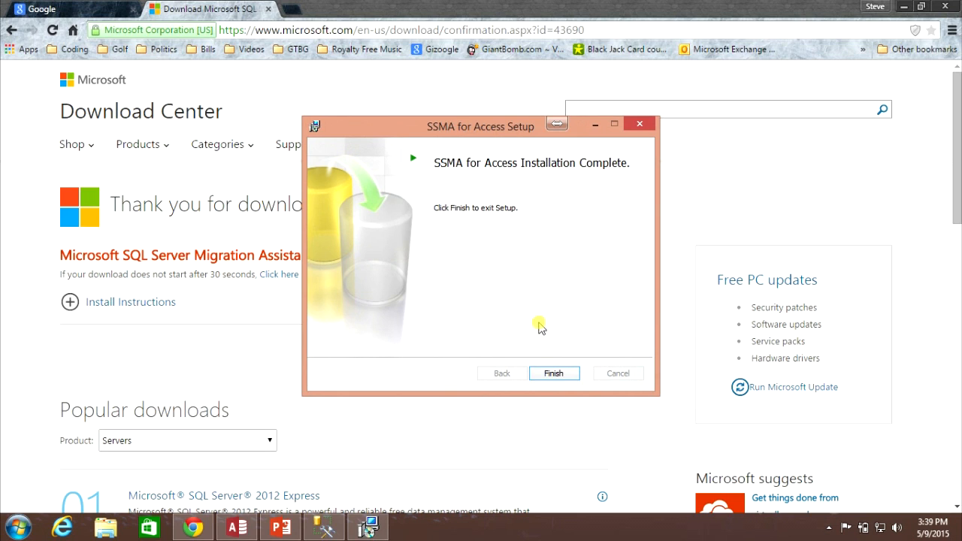
click(555, 374)
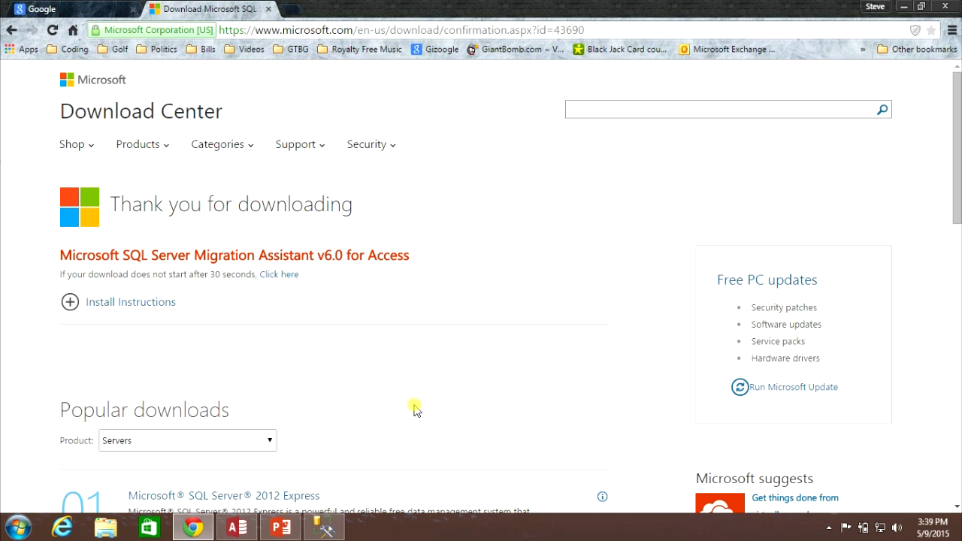
Launch Microsoft SQL Server Migration Assistant for Access from the installed programs and bring its window to the front
click(22, 528)
click(56, 465)
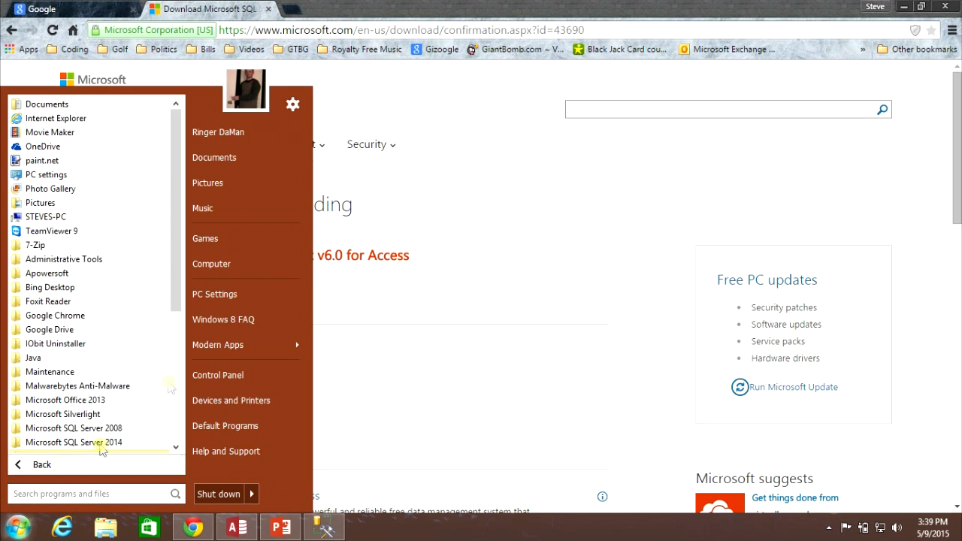
drag(170, 251, 175, 275)
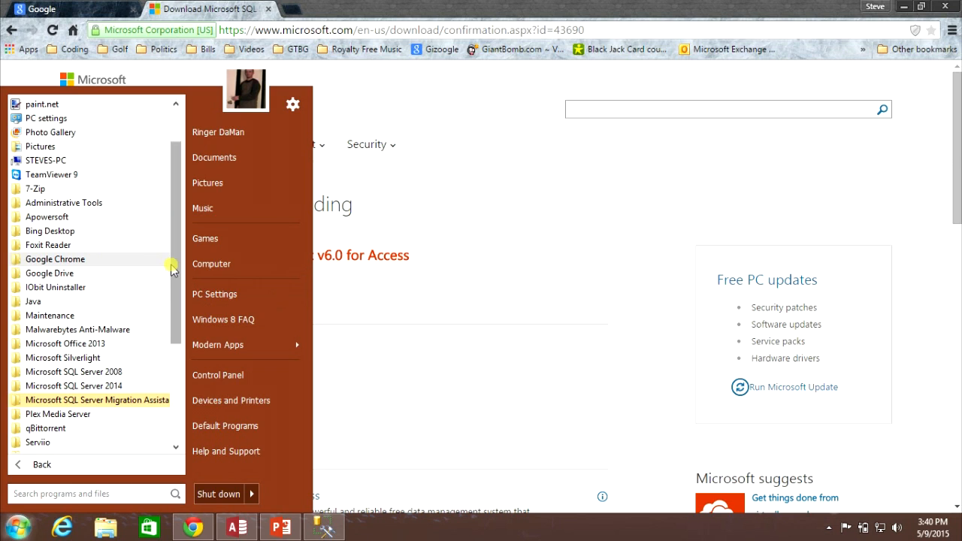
drag(174, 261, 177, 308)
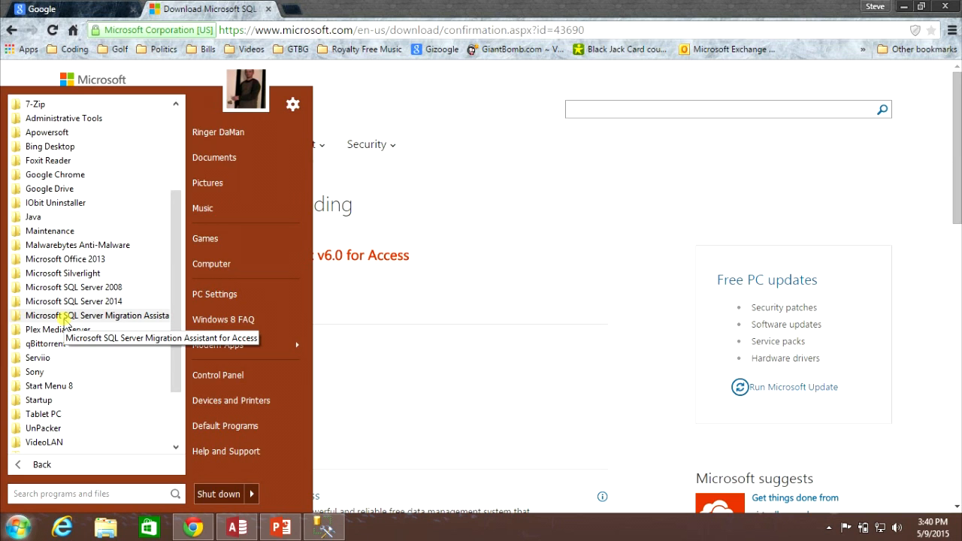
click(67, 316)
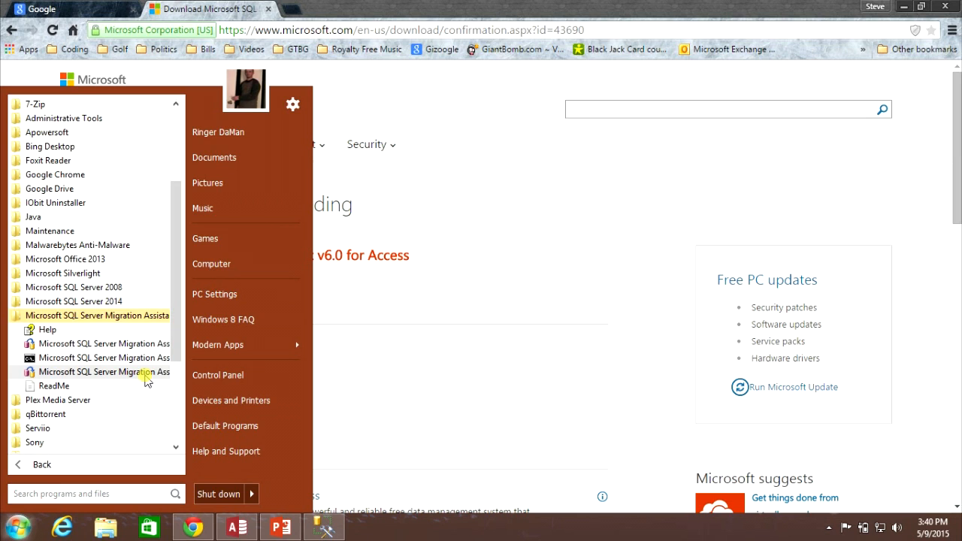
click(147, 380)
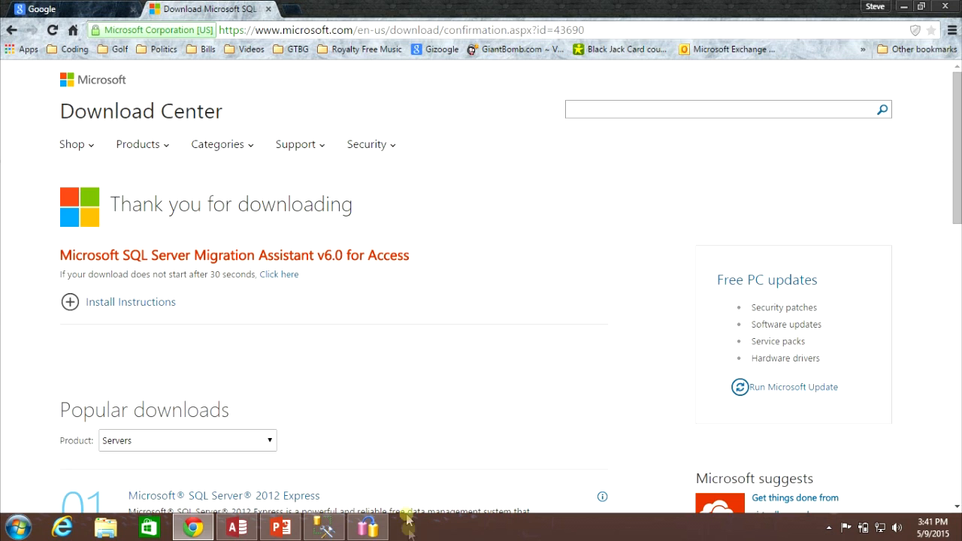
click(368, 528)
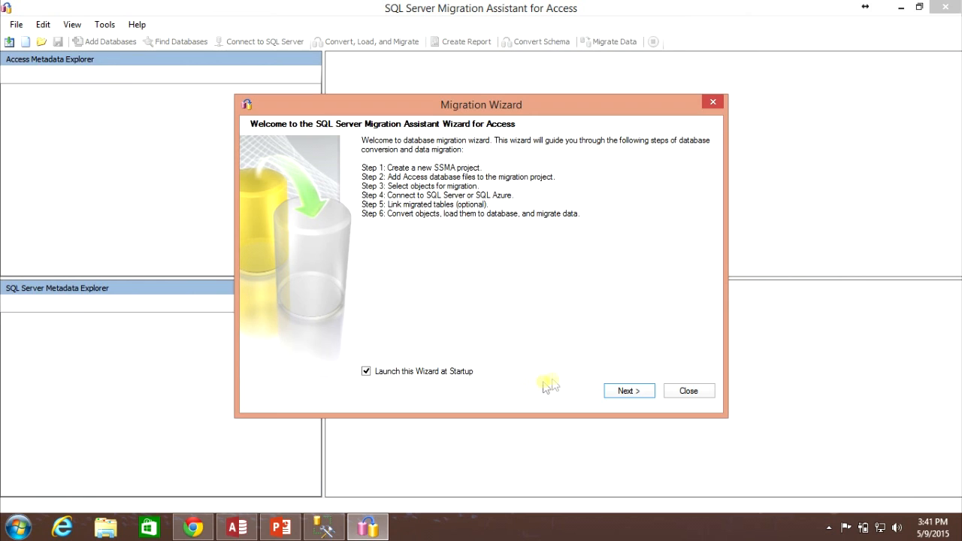
Create a new migration project named Flibberflab in the default SSMAProjects location, with SQL Server 2014 as the migration target
click(627, 391)
click(436, 247)
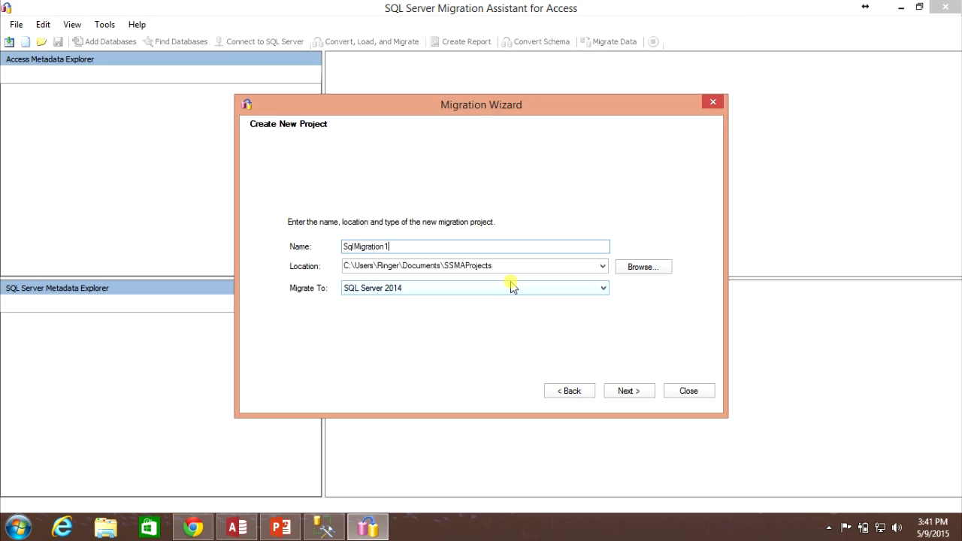
drag(397, 247, 315, 254)
text(Flibberflab)
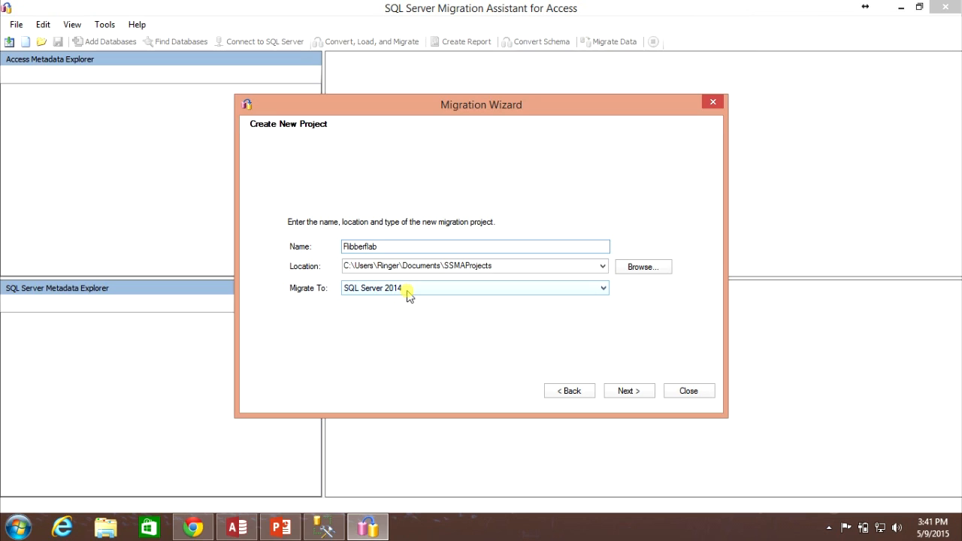
click(498, 263)
click(530, 264)
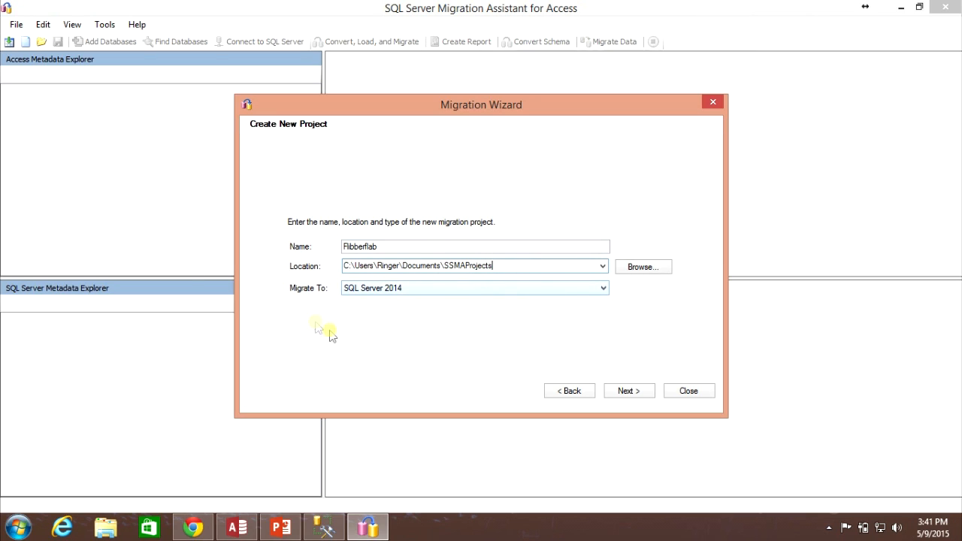
click(398, 290)
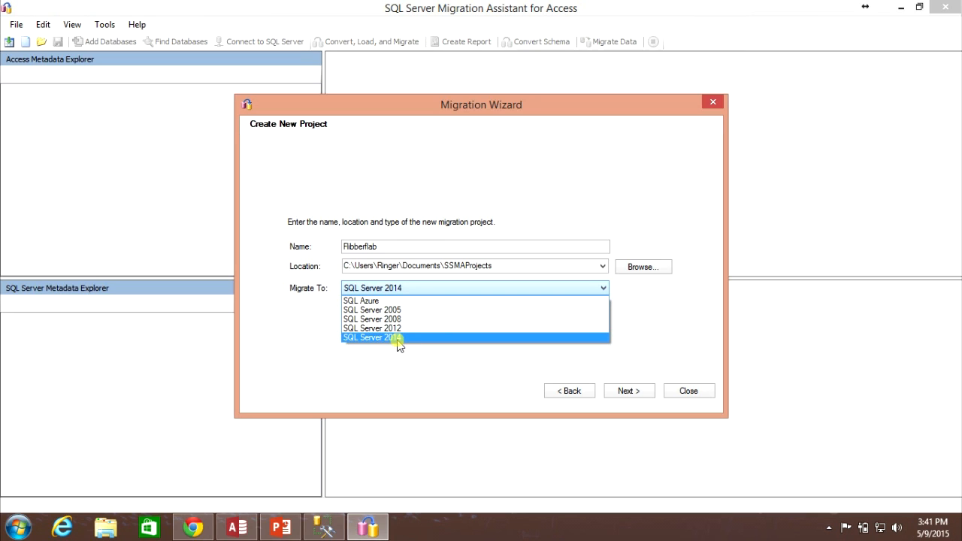
click(402, 338)
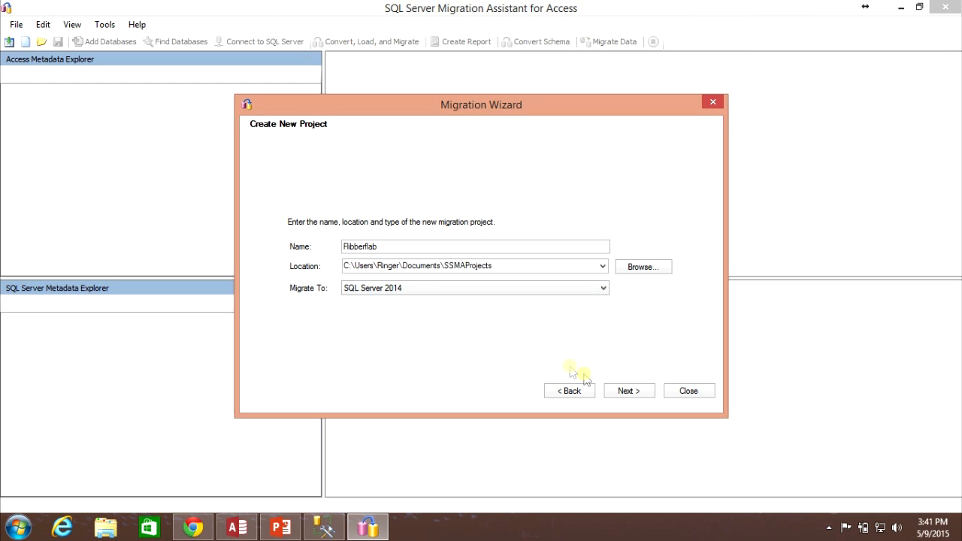
click(631, 392)
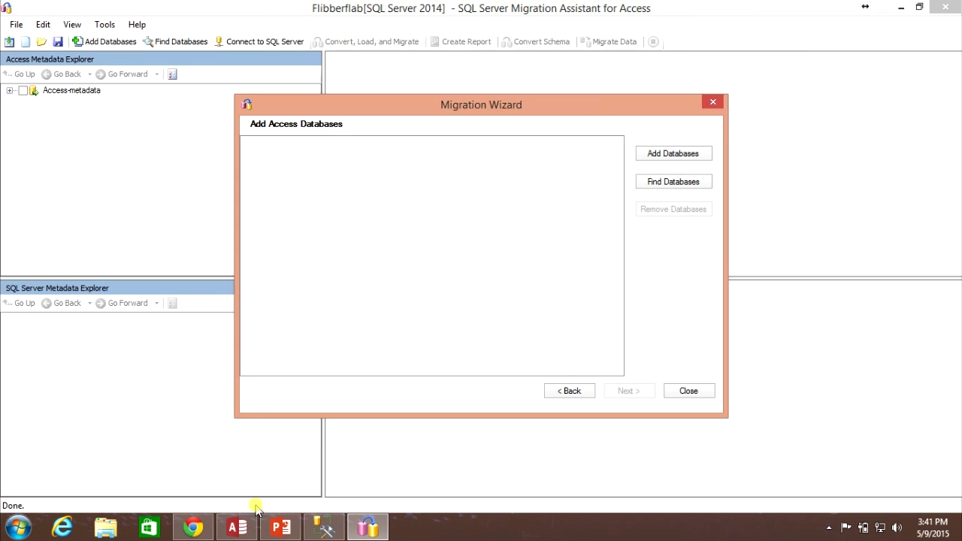
Close the Northwind database in Access and add Northwind.accdb from the Documents folder to the migration project
click(238, 527)
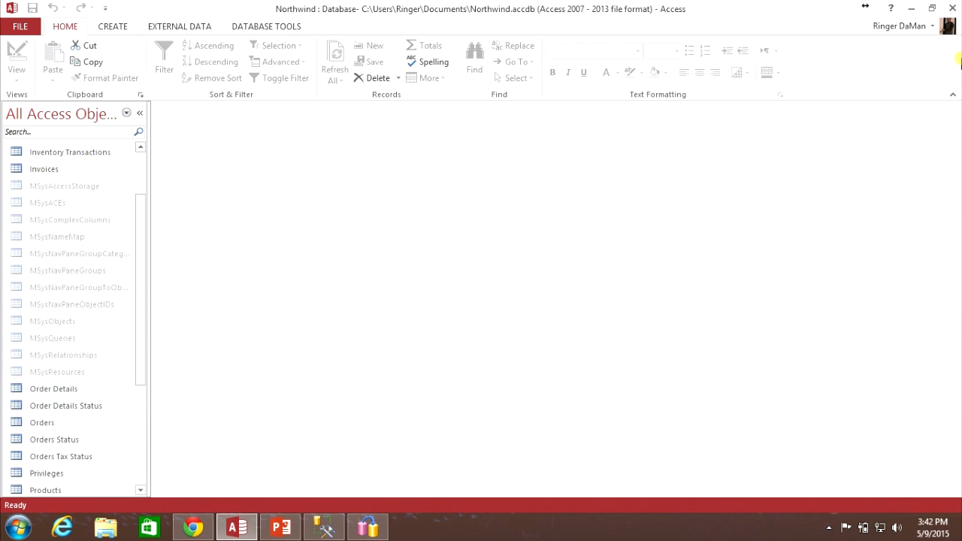
click(954, 8)
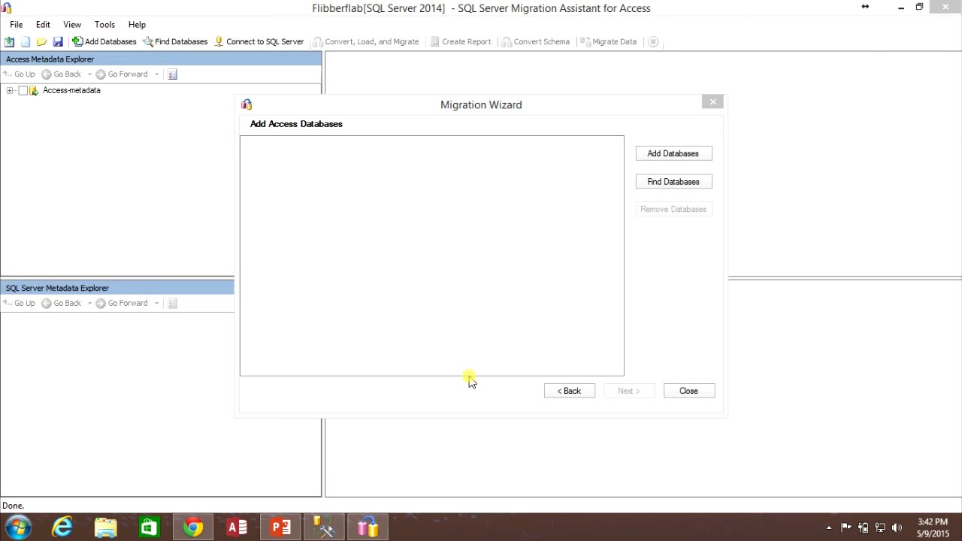
click(524, 110)
click(680, 158)
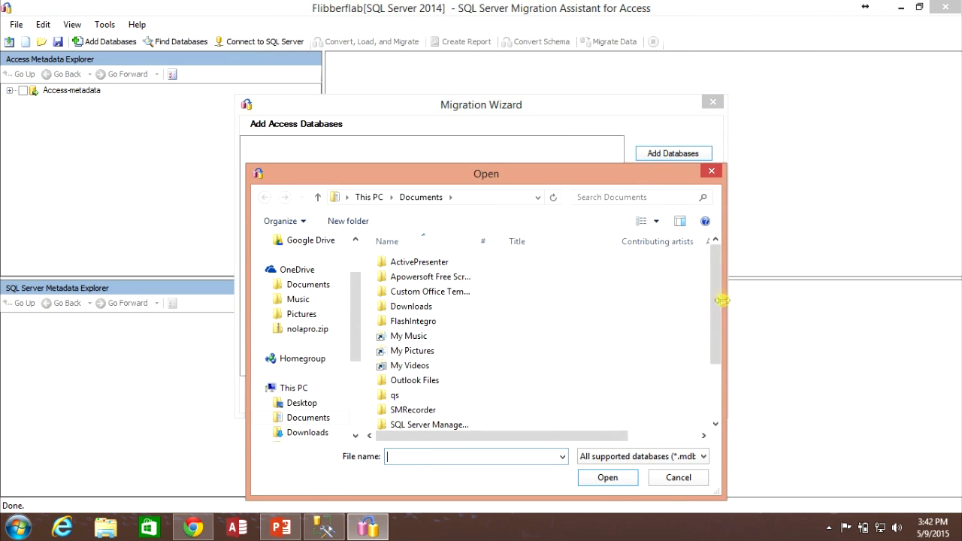
drag(720, 290, 713, 368)
click(410, 422)
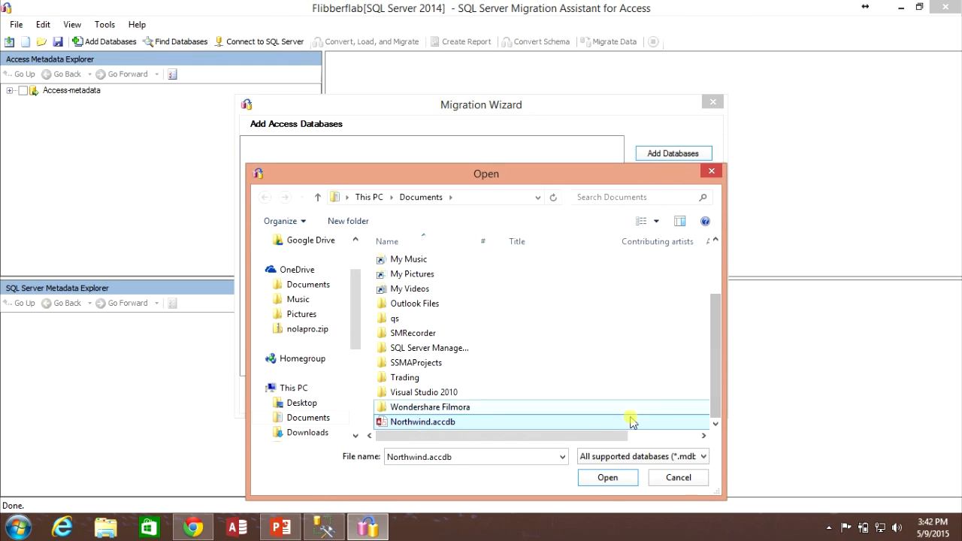
click(598, 480)
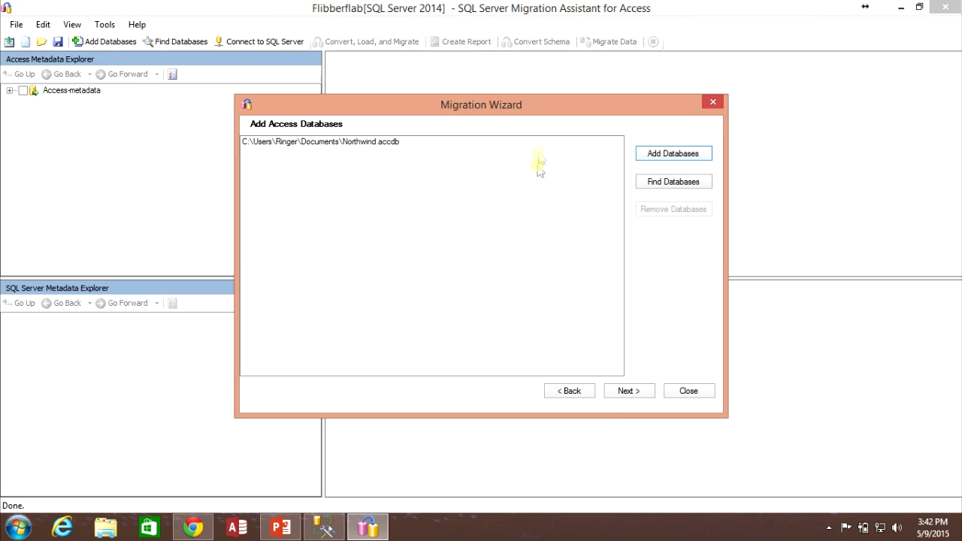
click(629, 391)
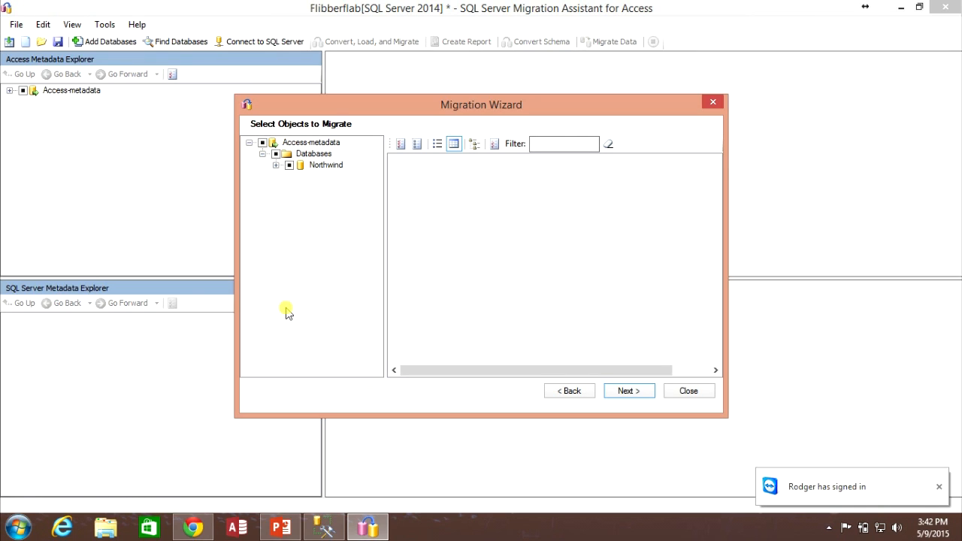
Expand Northwind's tables and queries, include all queries in the migration, and exclude them again
click(276, 165)
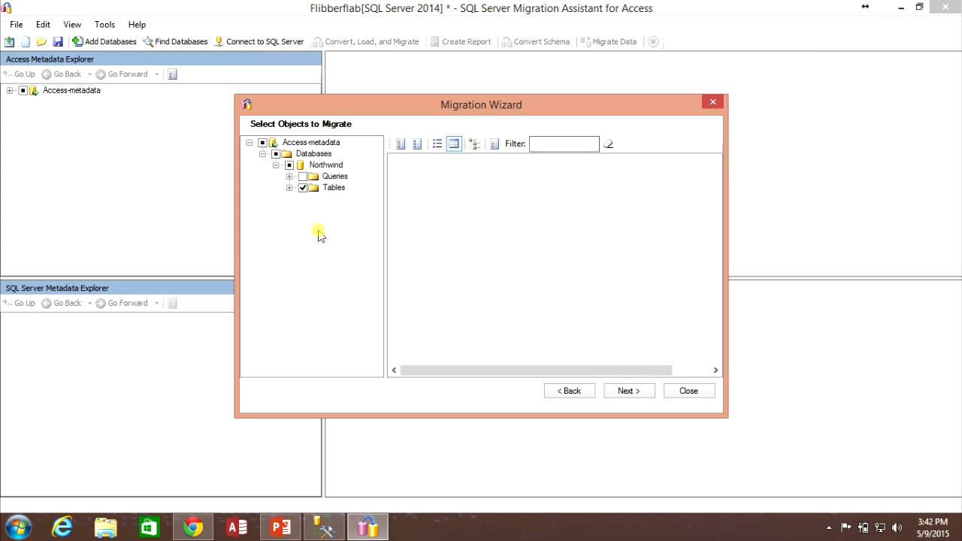
click(290, 188)
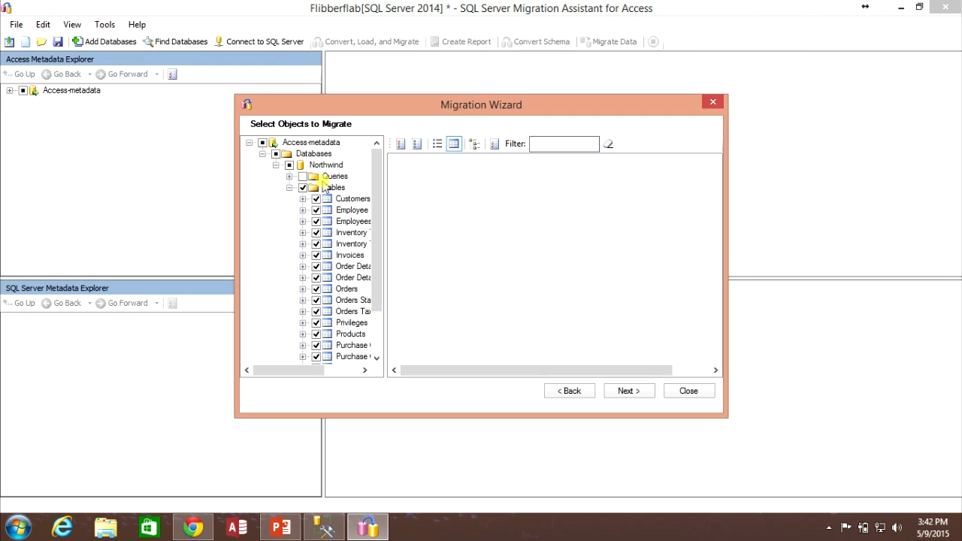
click(303, 177)
click(289, 176)
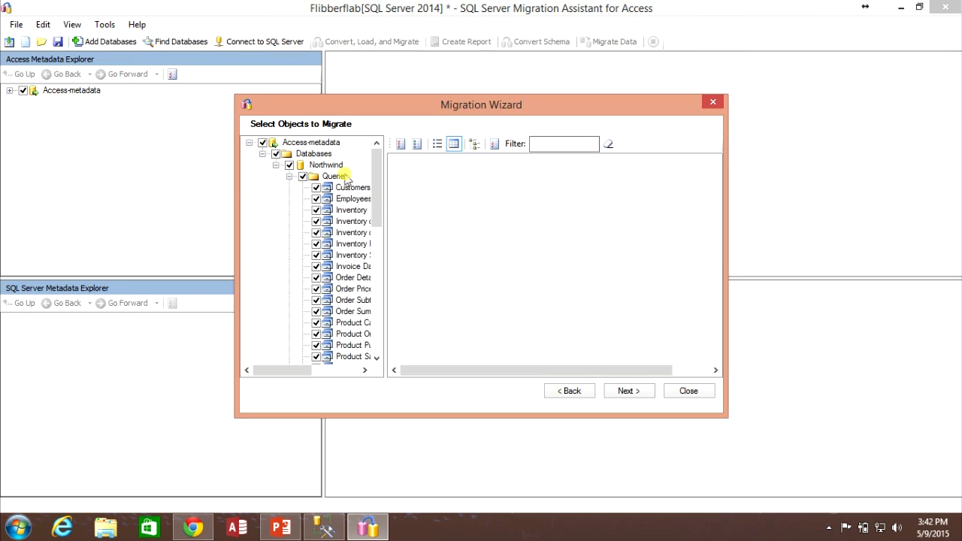
drag(376, 190, 377, 154)
click(289, 176)
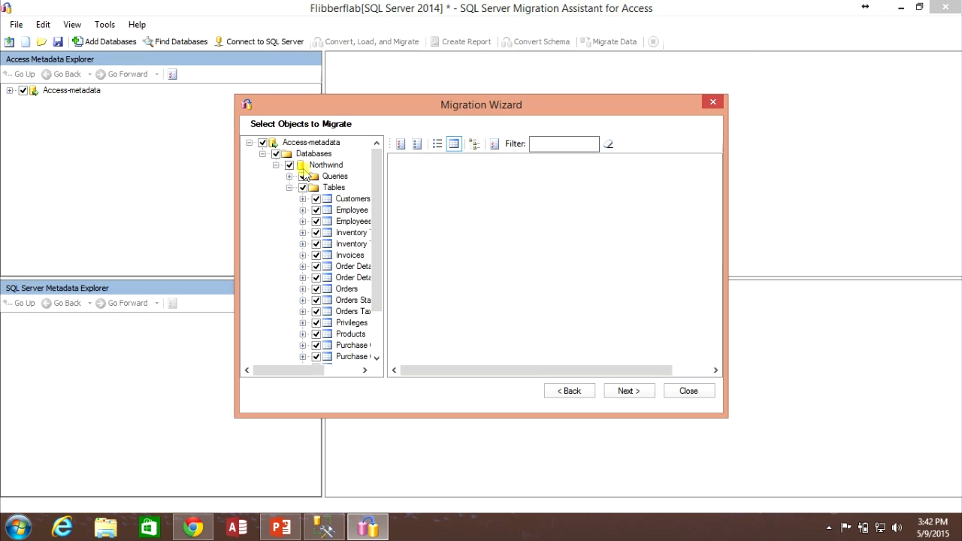
click(288, 177)
click(302, 176)
Examine the indexes and keys of the Customers table in the list of objects to migrate
scroll(376, 194, down, 1)
click(302, 176)
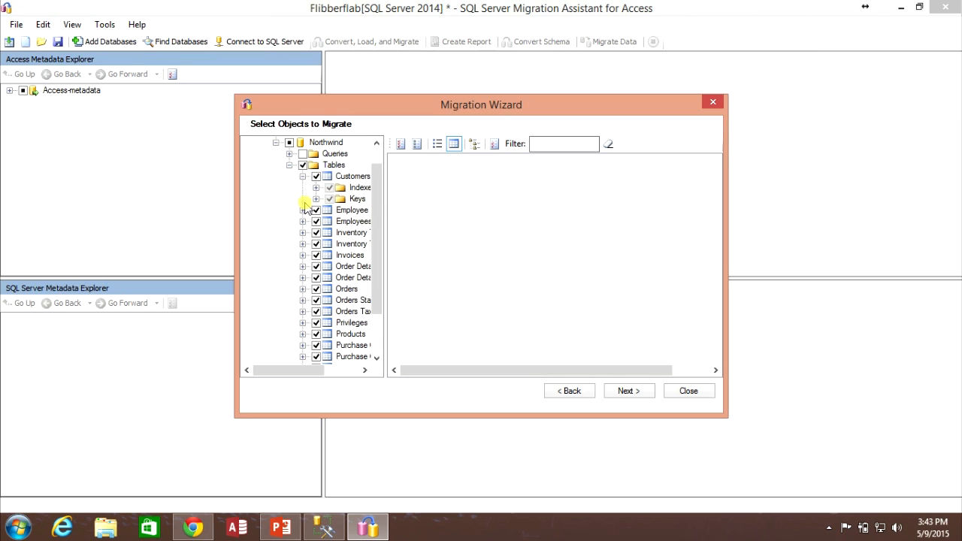
drag(301, 369, 286, 369)
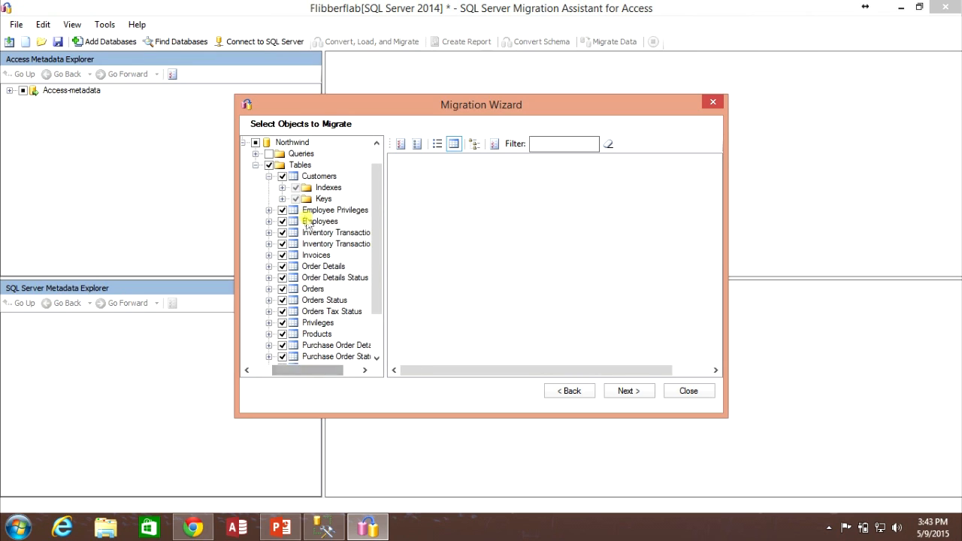
click(283, 187)
click(282, 266)
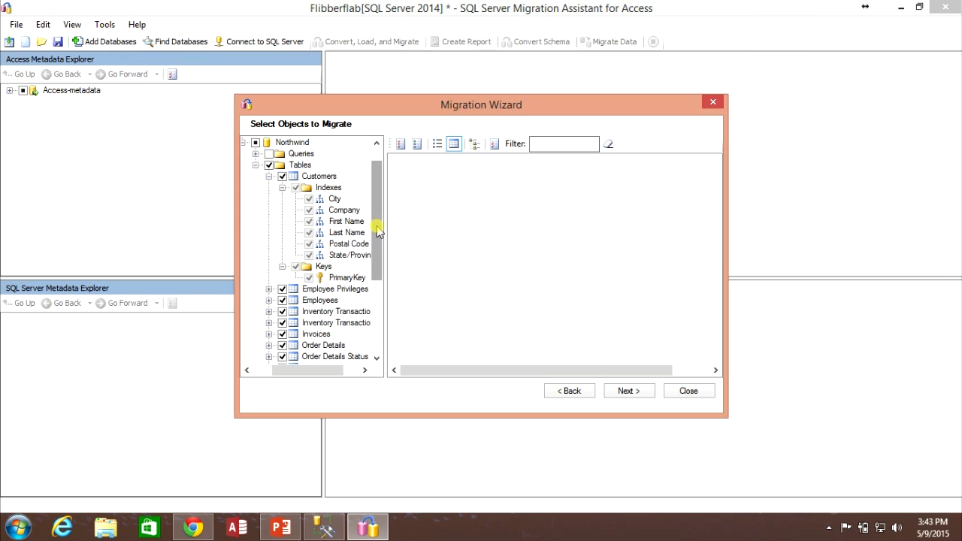
drag(378, 233, 378, 235)
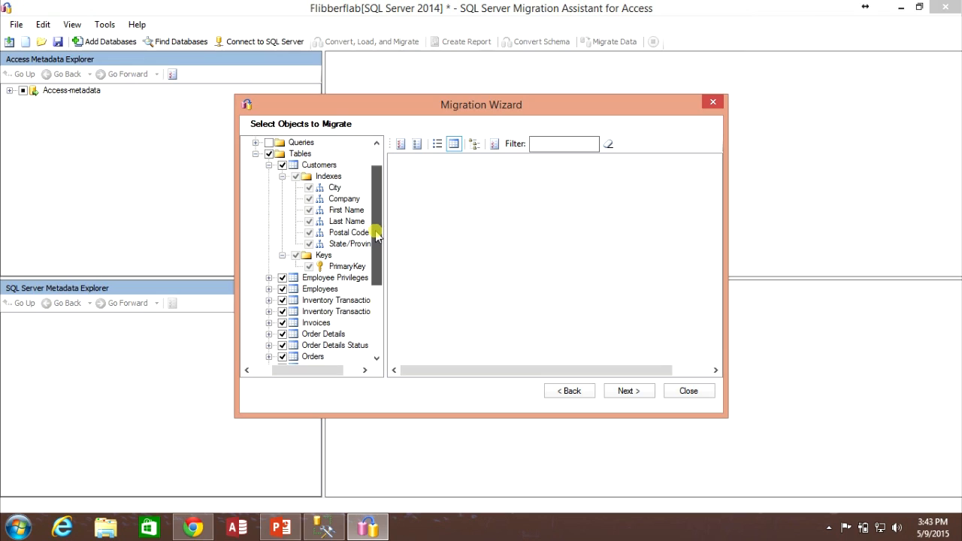
drag(378, 236, 378, 235)
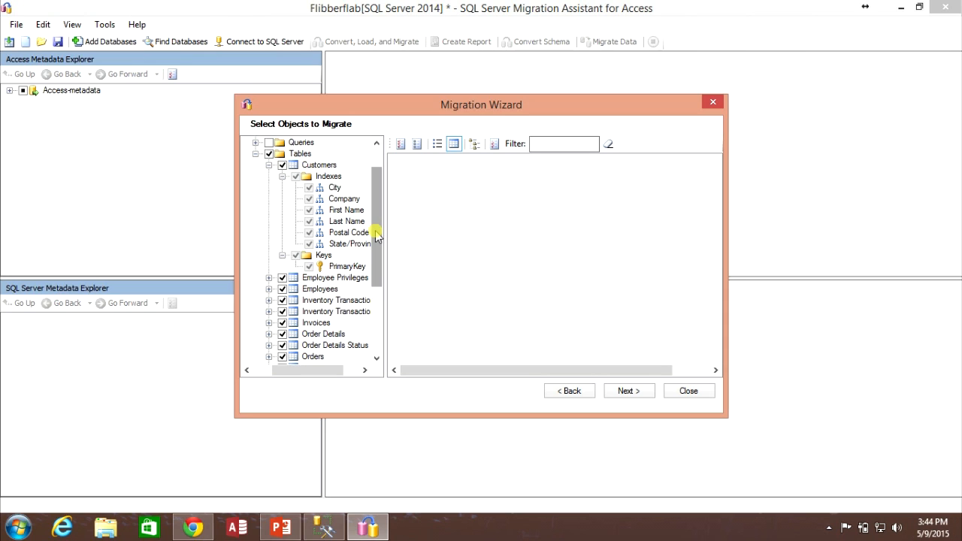
click(269, 165)
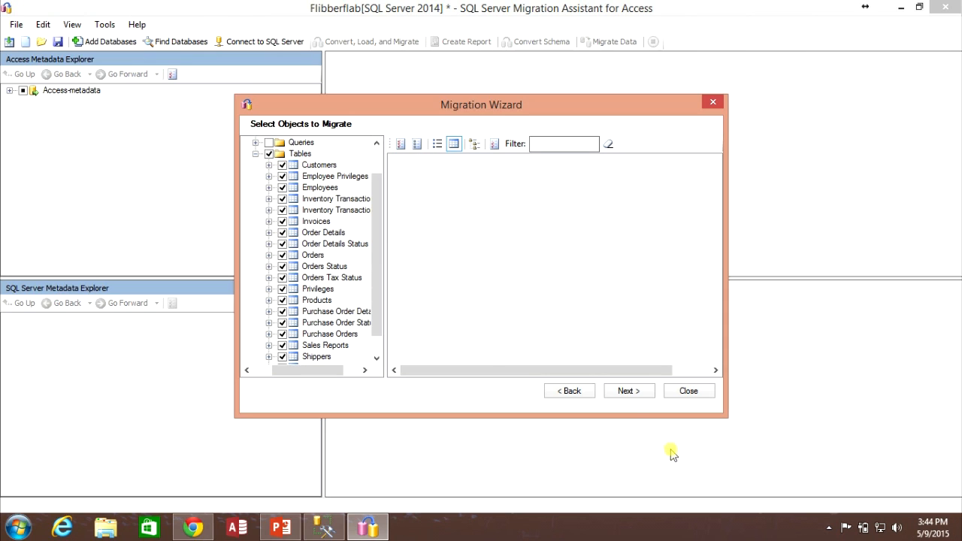
Accept the selection of Northwind tables and set the SQL Server connection to localhost with the default port
click(636, 391)
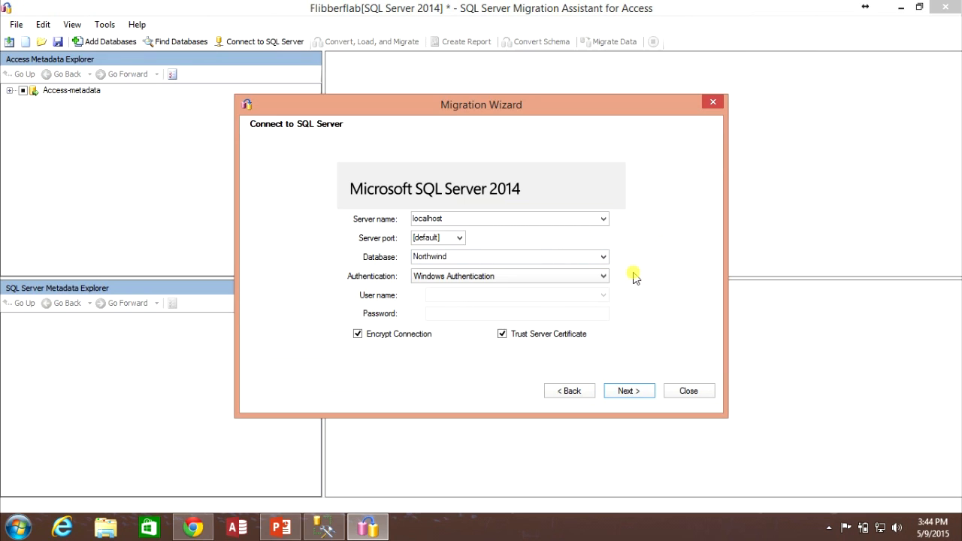
click(490, 218)
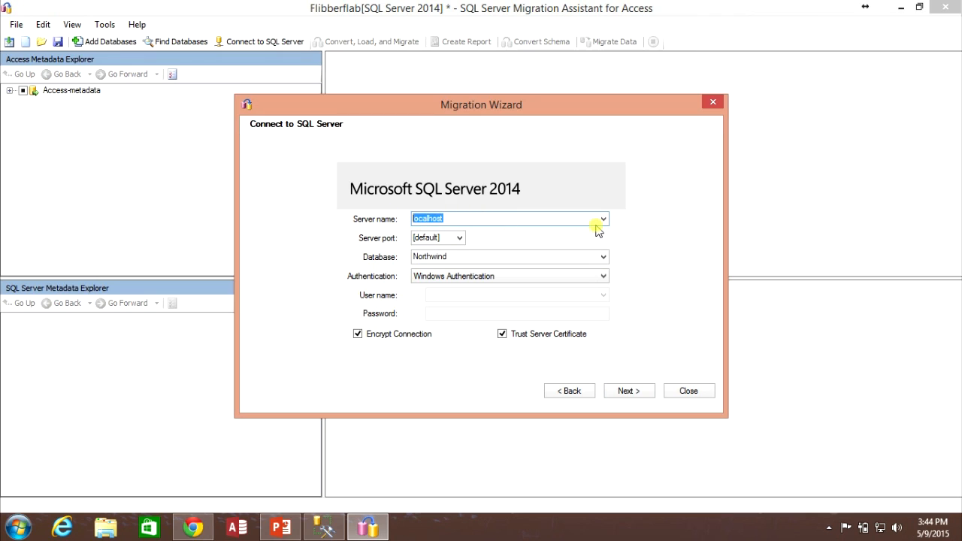
text(localhost)
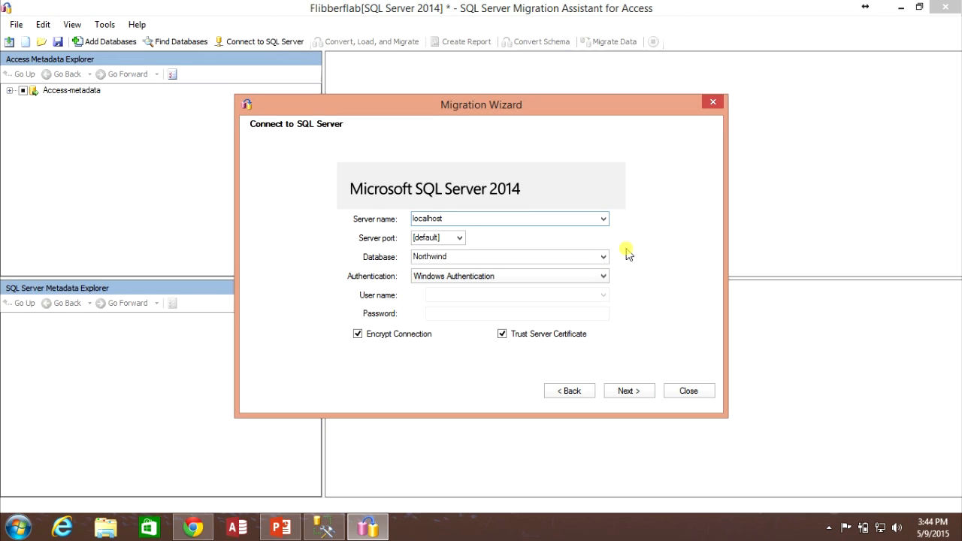
click(460, 238)
click(461, 238)
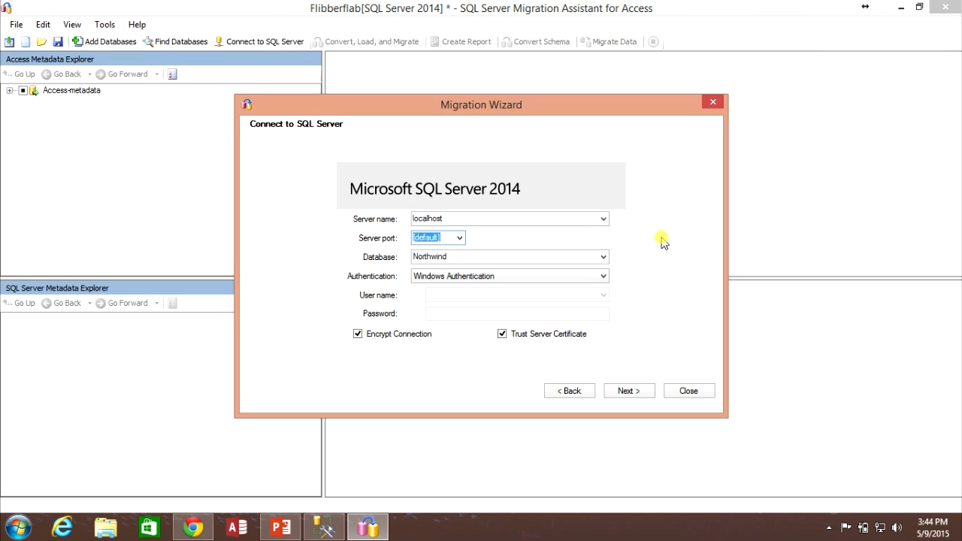
Replace the target database name with Northwind after checking the existing databases in SQL Server Management Studio
click(467, 256)
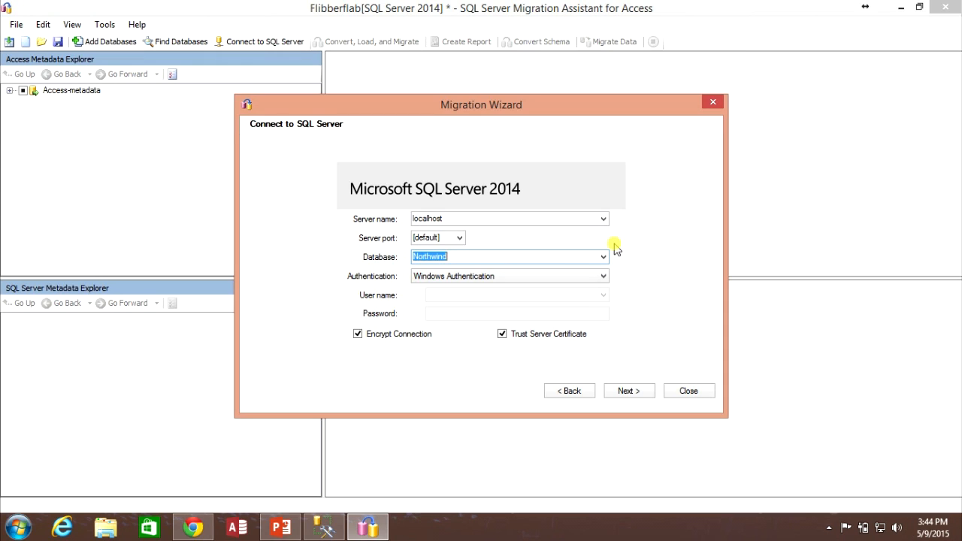
key(Delete)
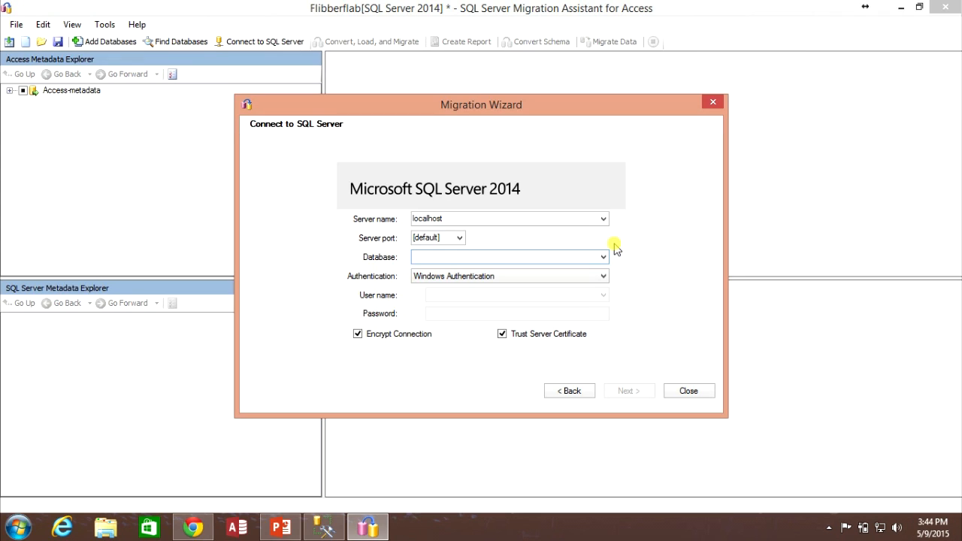
click(327, 528)
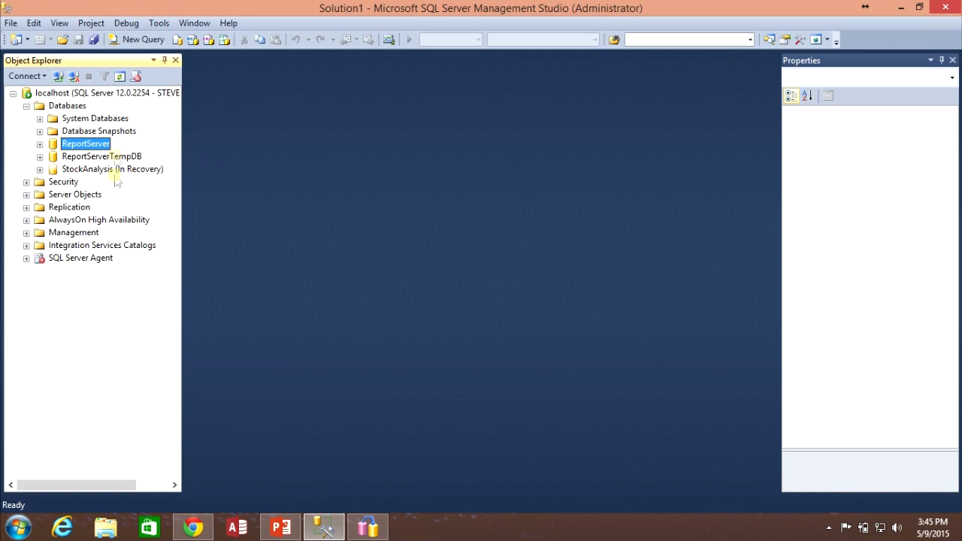
right_click(67, 107)
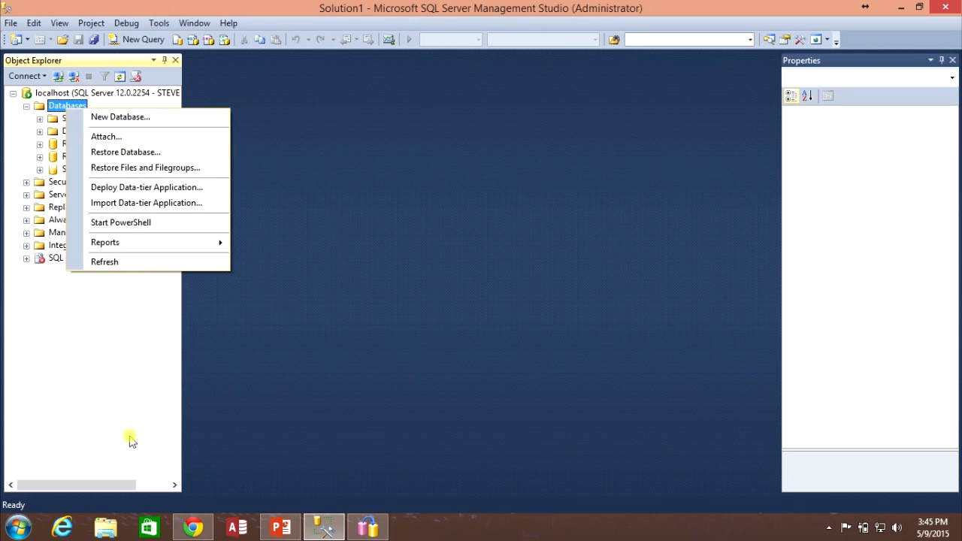
click(117, 400)
click(367, 528)
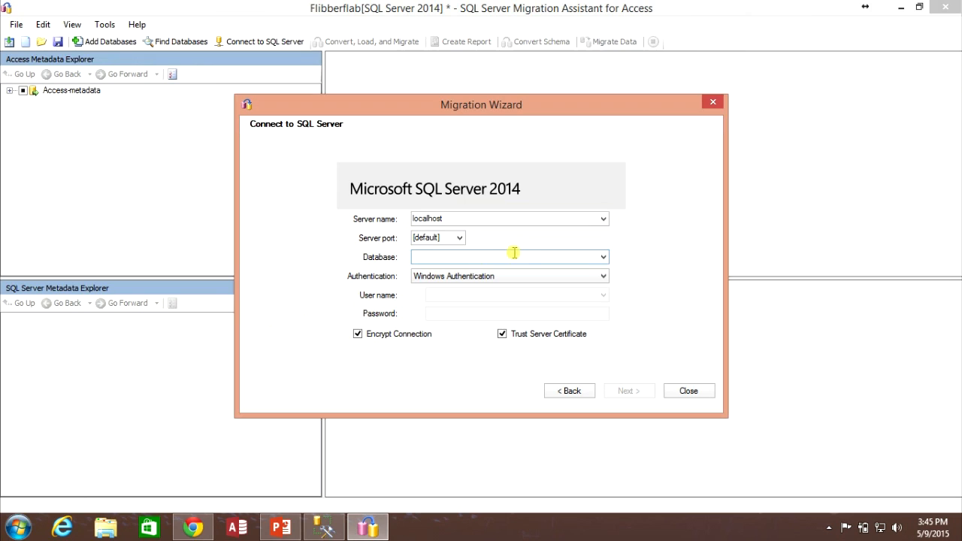
text(Northwind)
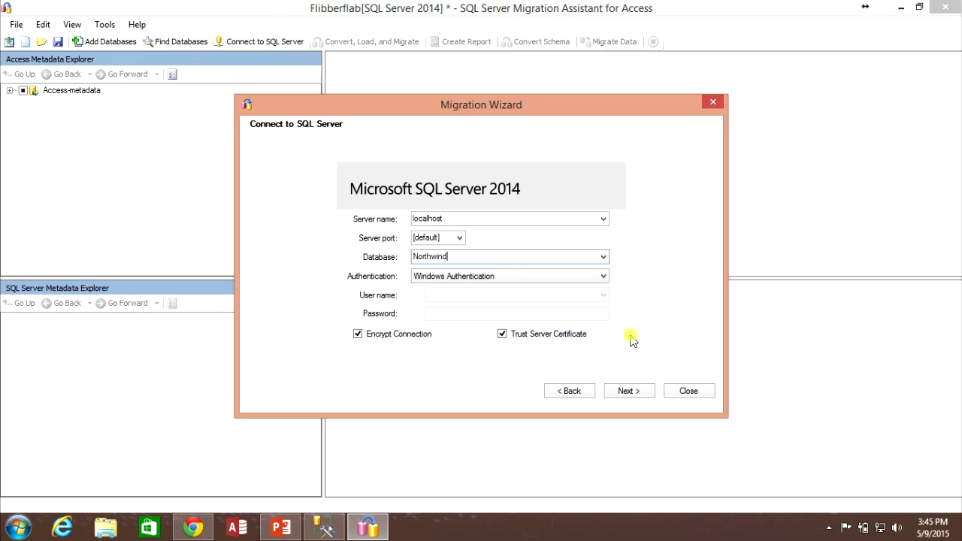
Compare the target database name with the localhost databases in SQL Server Management Studio, and return to the connection settings
double_click(419, 258)
click(470, 258)
drag(469, 257, 411, 257)
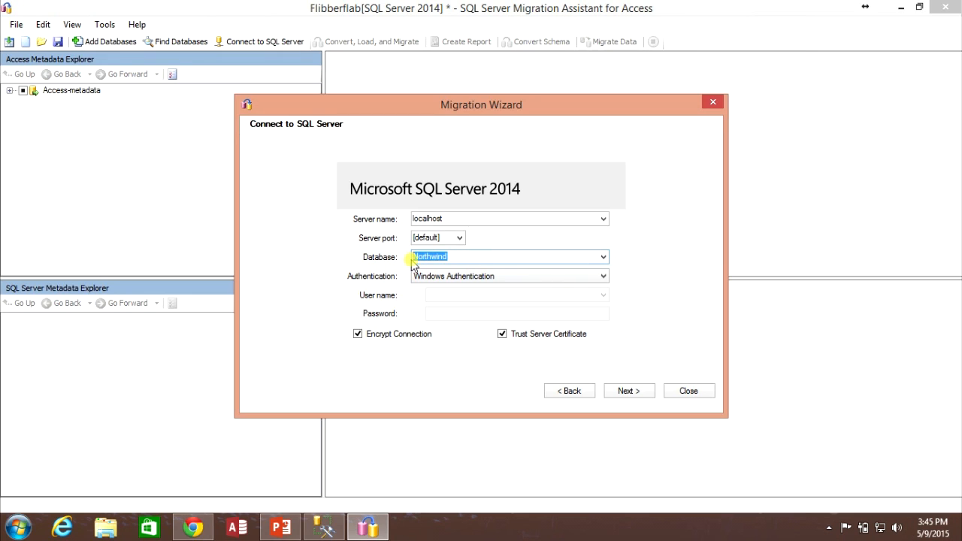
click(324, 528)
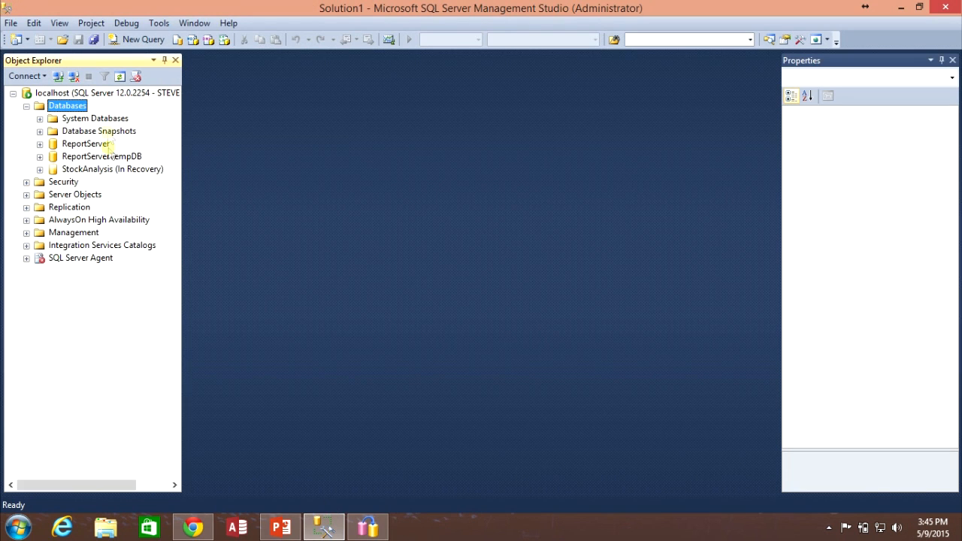
click(380, 535)
drag(468, 259, 398, 257)
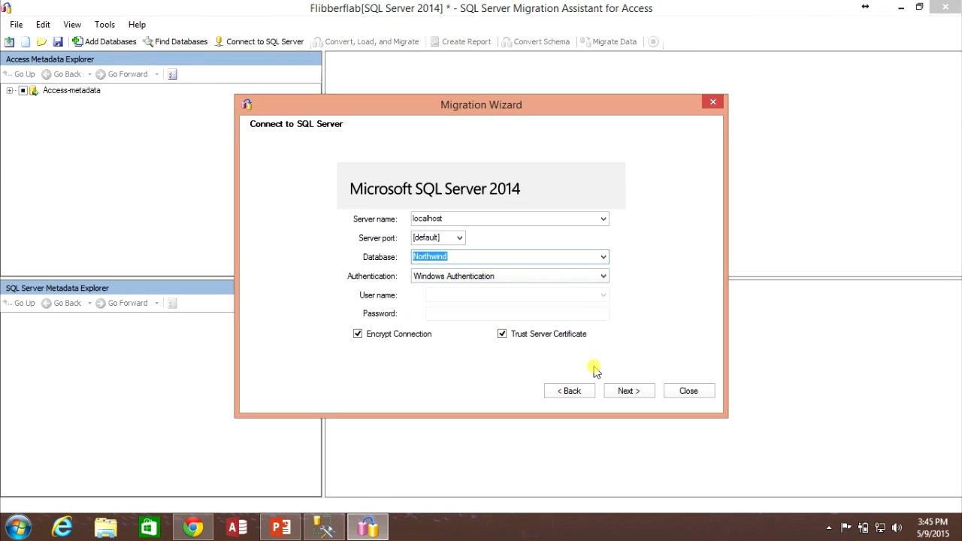
Create the missing Northwind database on localhost and start the migration with table linking enabled
click(629, 391)
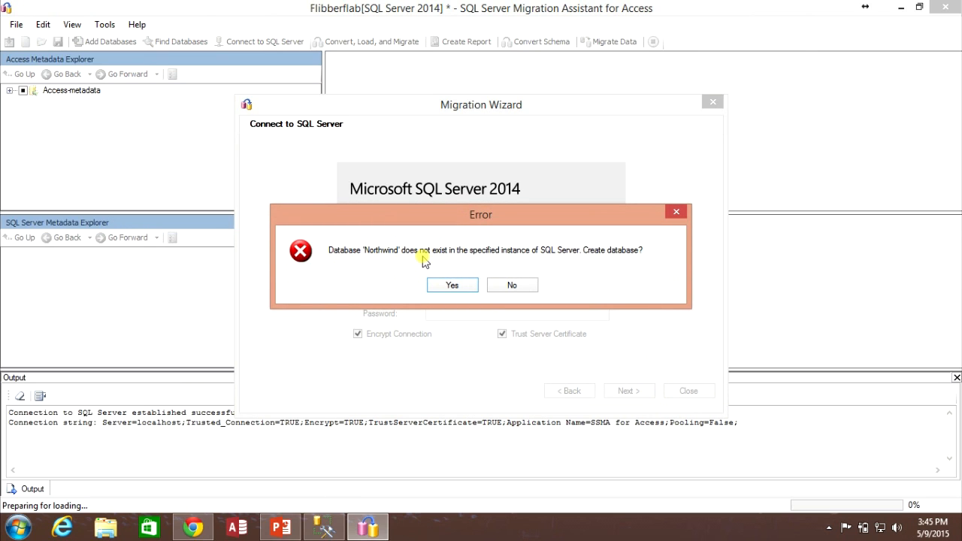
click(452, 287)
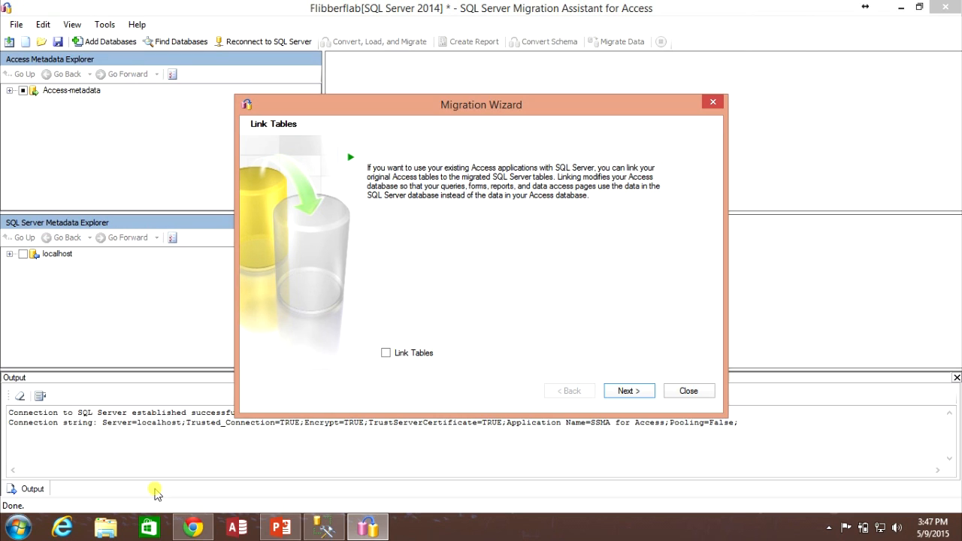
click(385, 353)
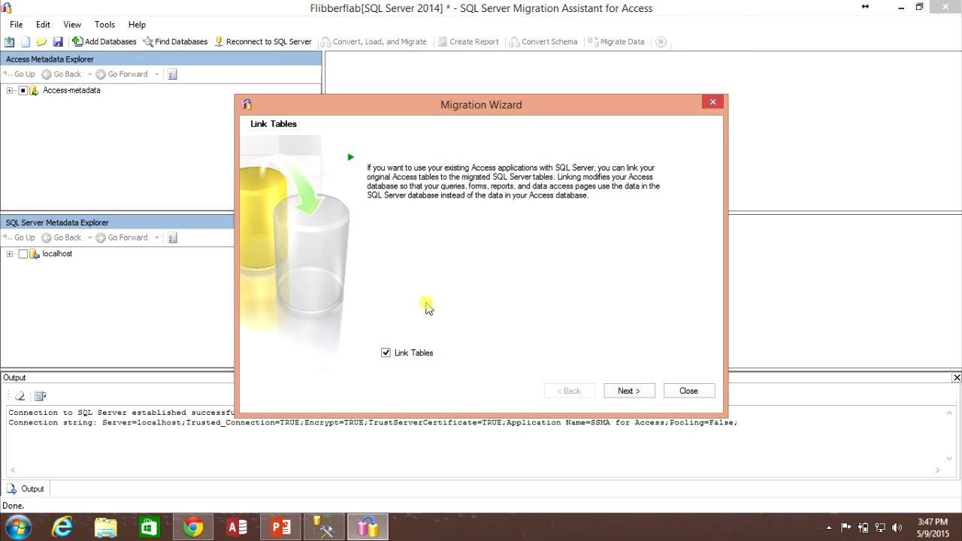
click(609, 390)
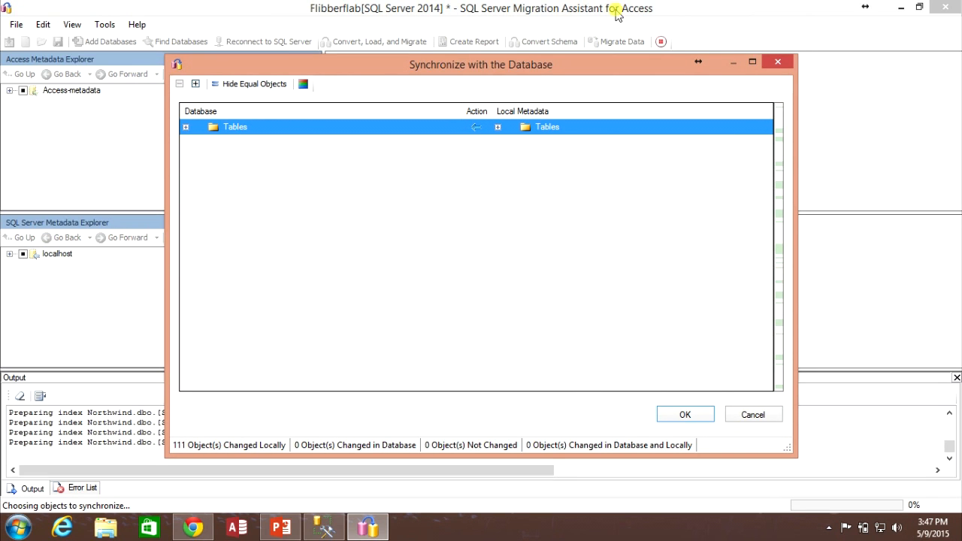
Review the tables awaiting synchronization and accept synchronizing them with the Northwind database
drag(590, 67, 662, 247)
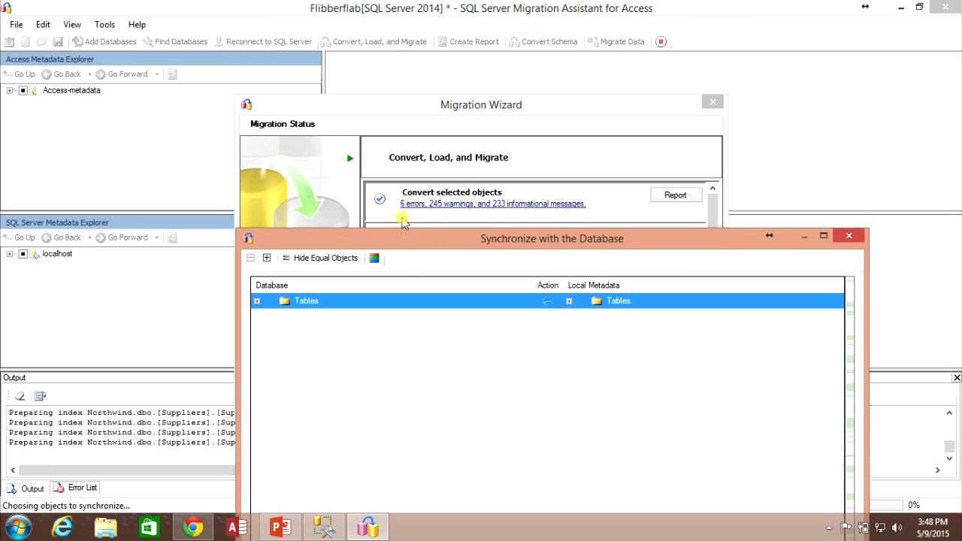
drag(492, 239, 474, 60)
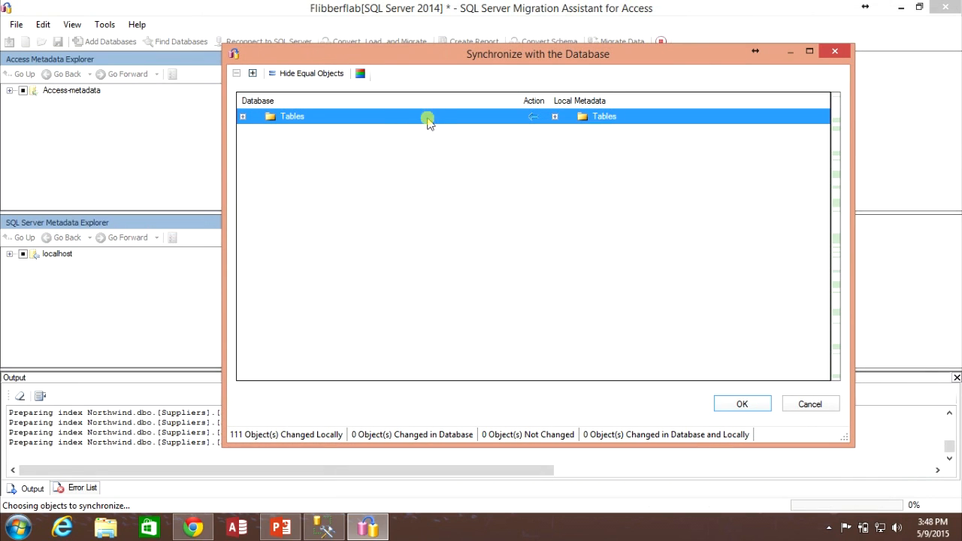
click(243, 116)
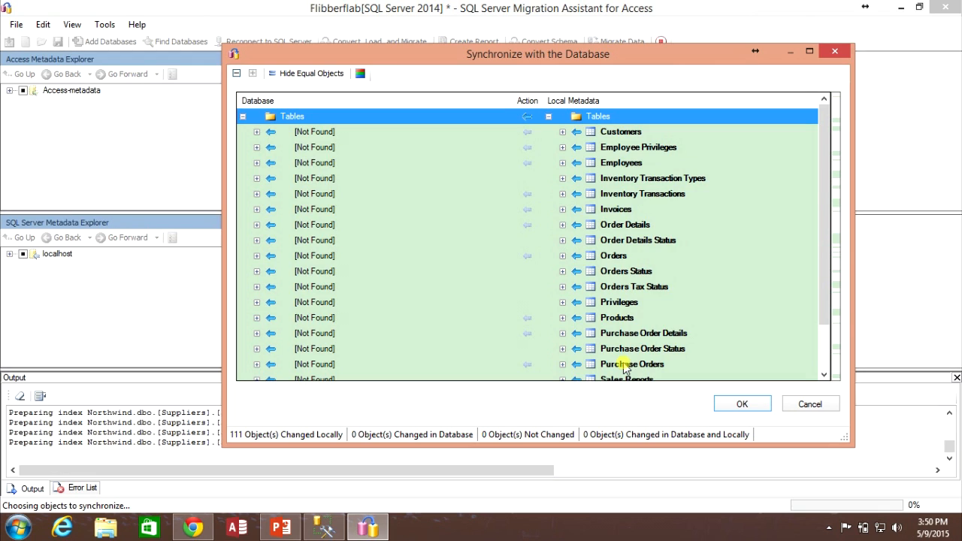
click(740, 406)
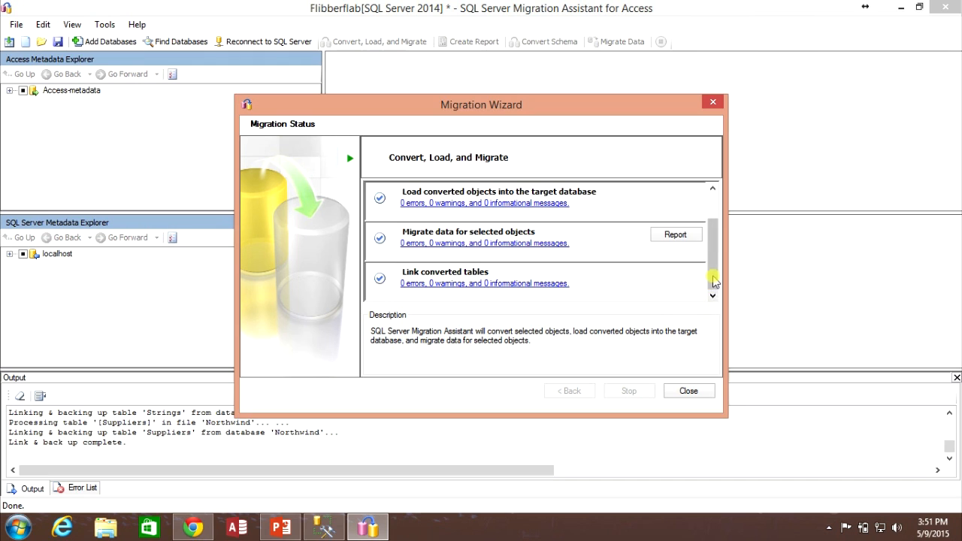
Examine the conversion statistics by statement type in the report for the selected objects, and close the report
drag(715, 279, 712, 254)
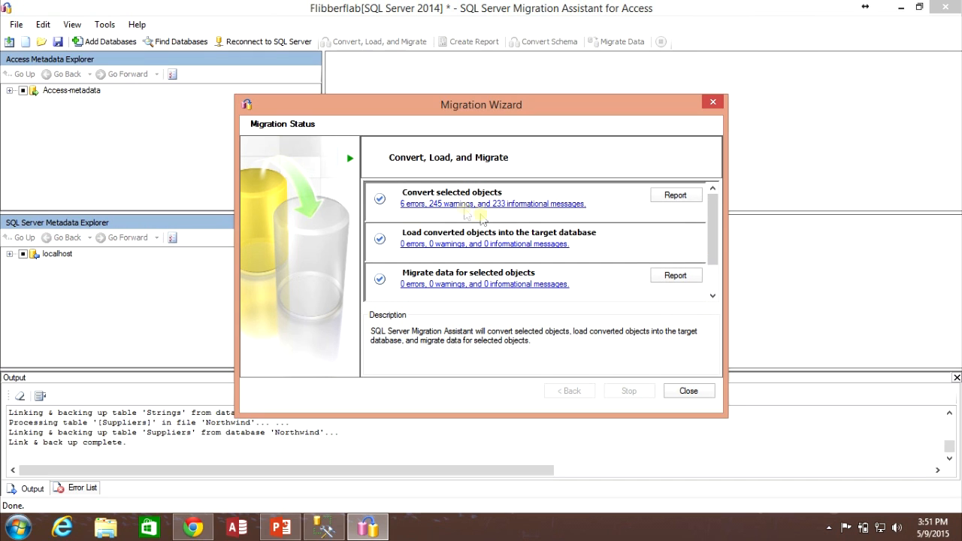
click(470, 246)
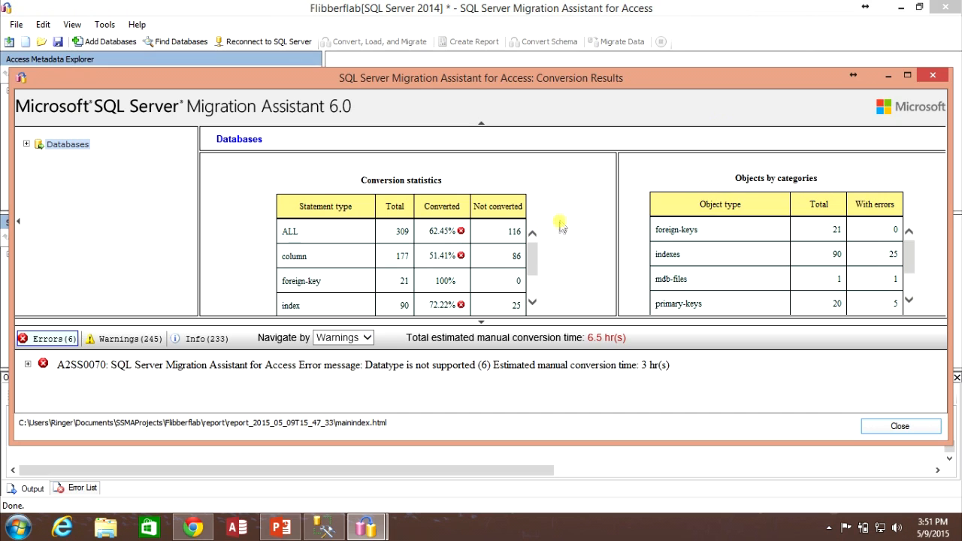
drag(533, 259, 533, 276)
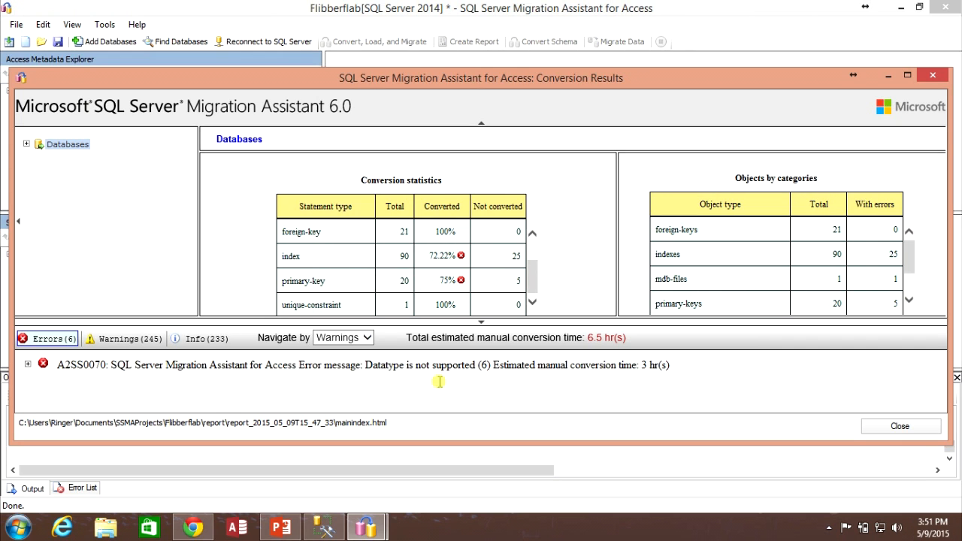
click(933, 76)
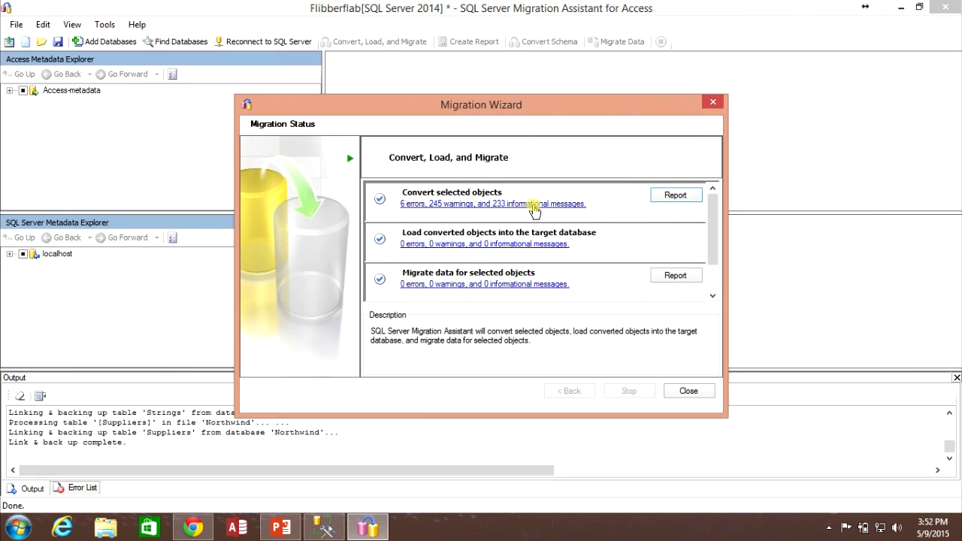
Open the messages for the converted objects and filter the list to errors only
click(533, 206)
drag(616, 58, 569, 55)
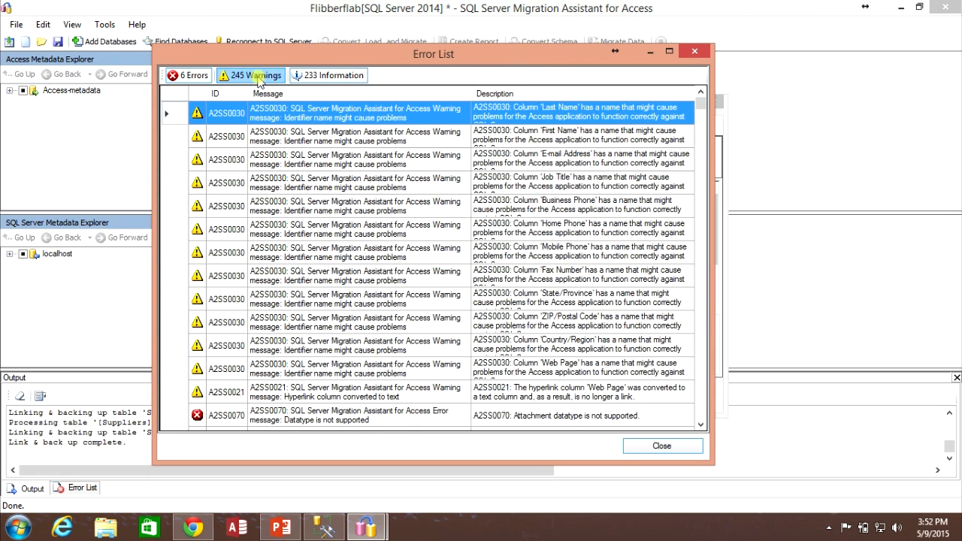
click(254, 75)
click(342, 75)
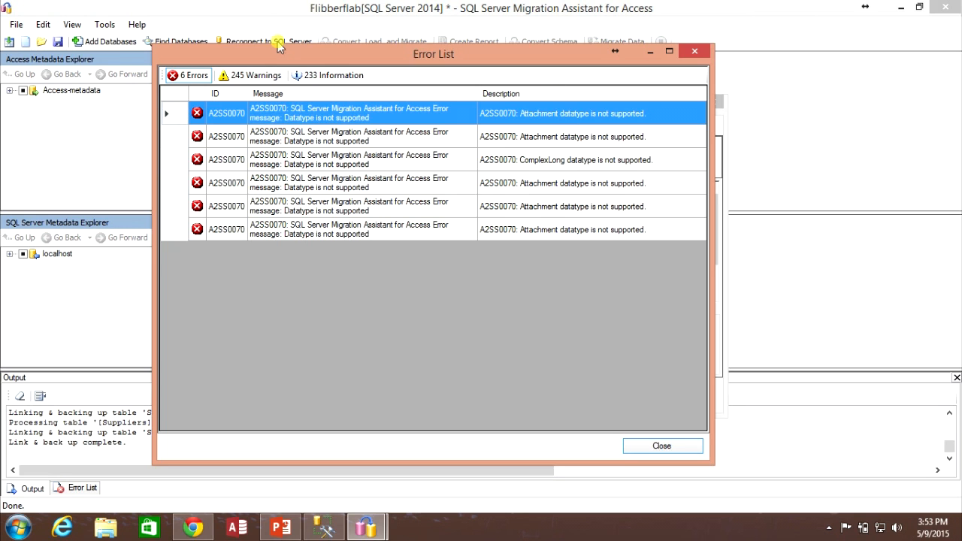
Filter the messages to warnings only, look through the affected columns and indexes, and close the list and the migration wizard
click(251, 75)
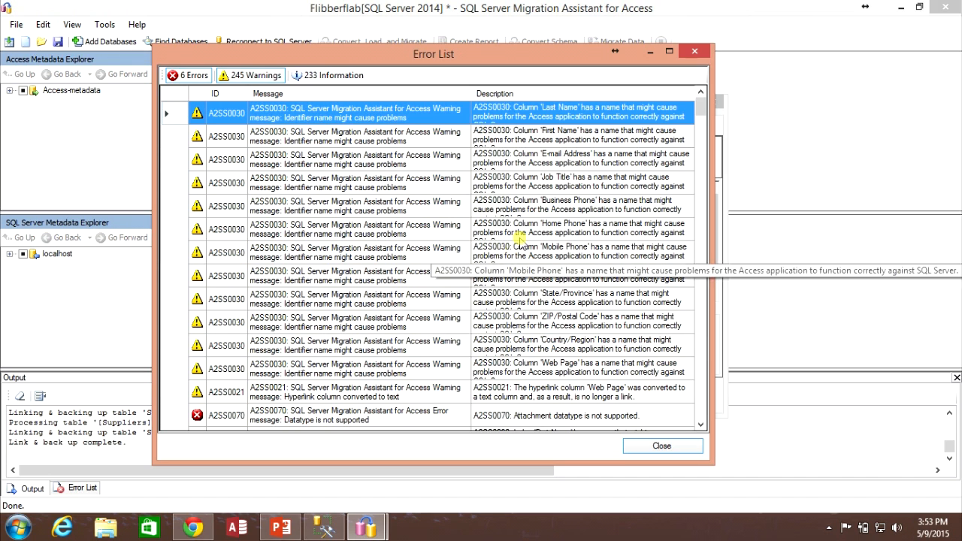
click(554, 138)
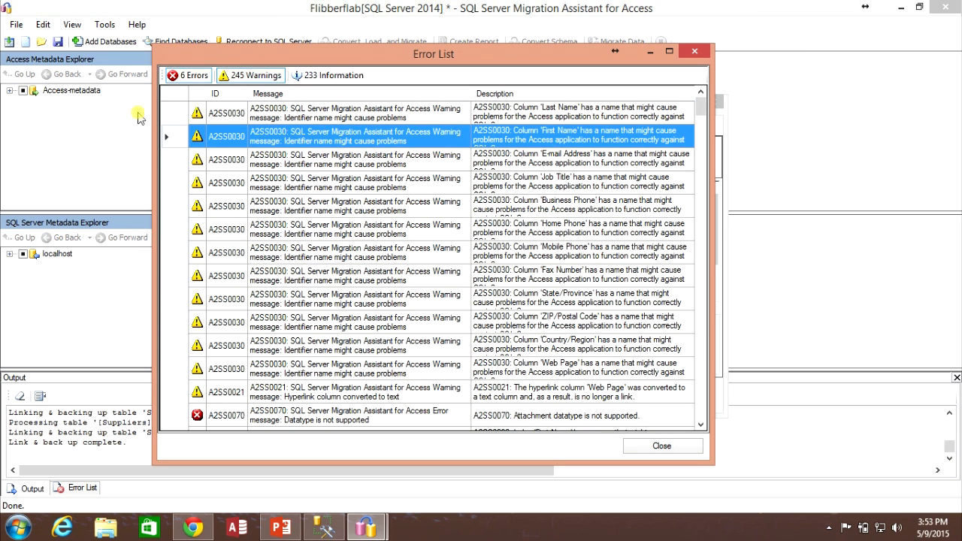
click(176, 75)
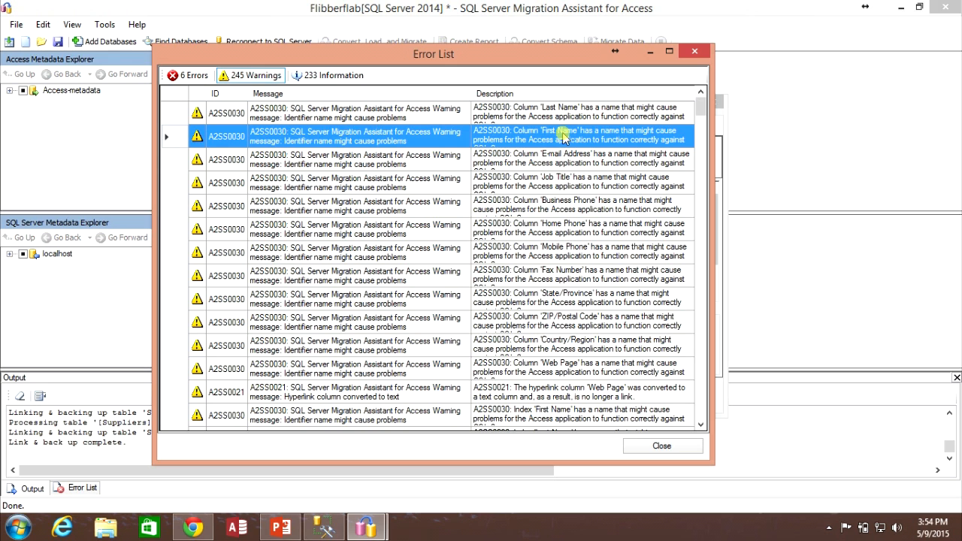
click(558, 176)
click(561, 235)
click(570, 332)
scroll(572, 323, down, 3)
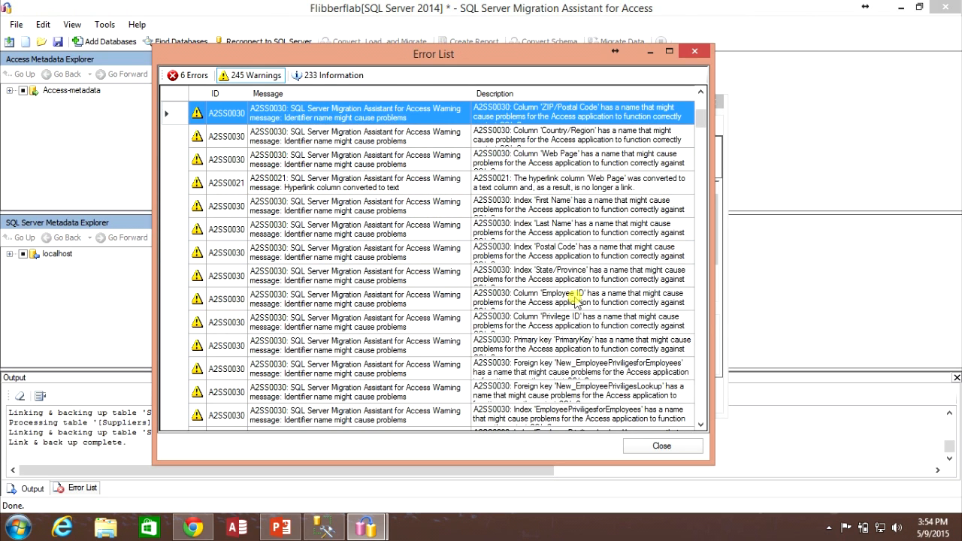
scroll(573, 297, down, 3)
scroll(575, 297, down, 6)
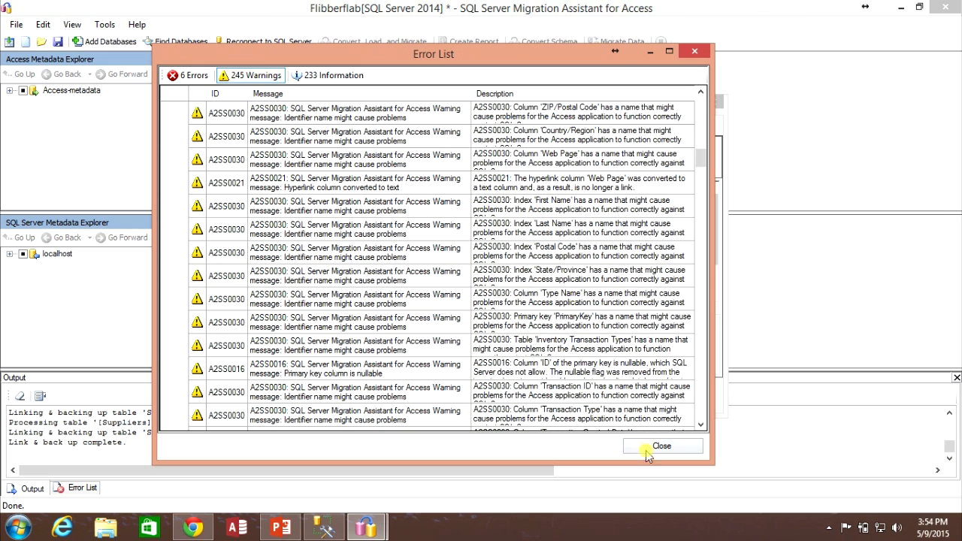
click(662, 446)
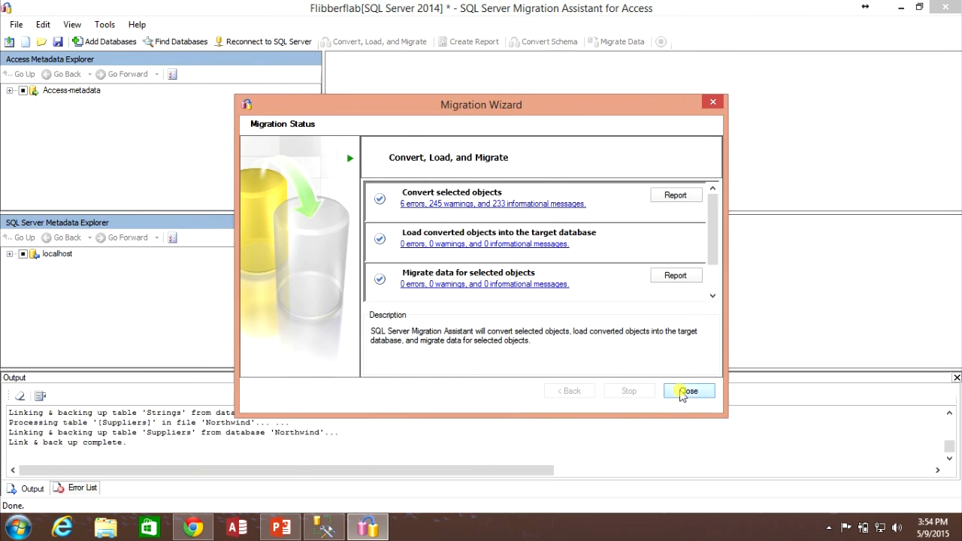
click(681, 390)
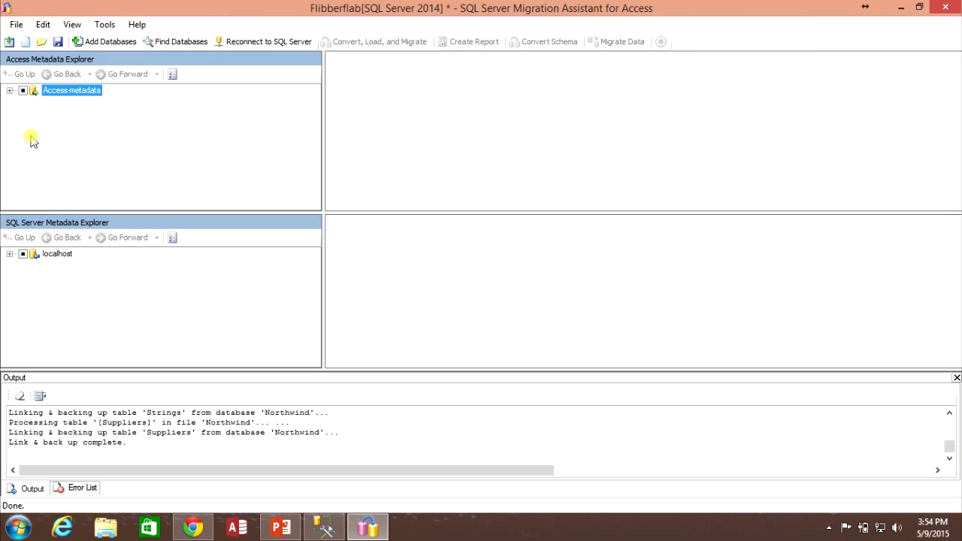
Expand the localhost databases and the tables of the Northwind database in the Access metadata
click(9, 253)
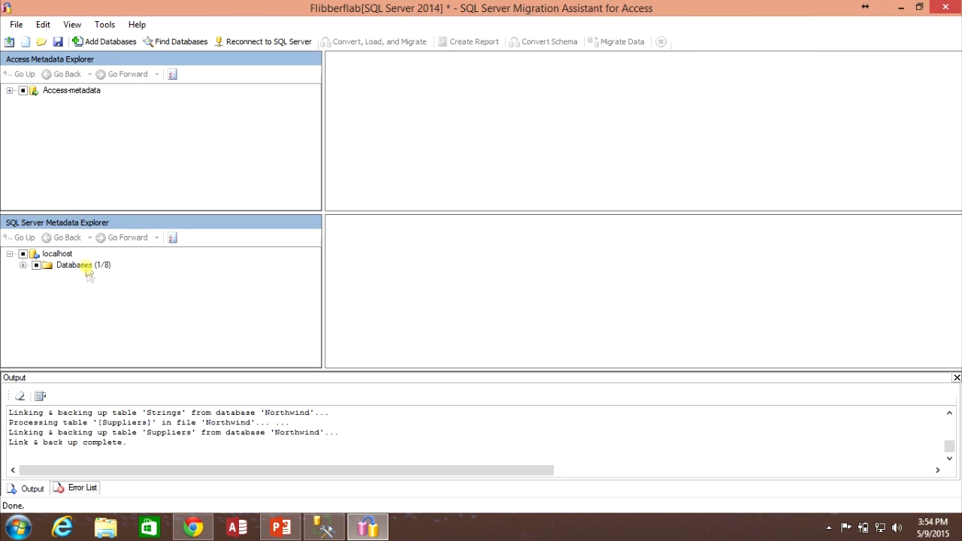
click(24, 264)
click(9, 90)
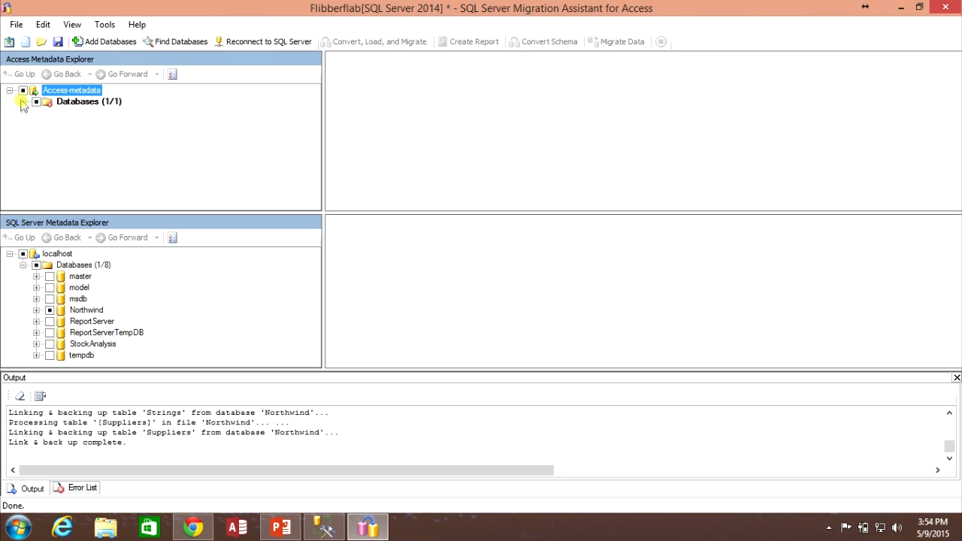
click(23, 101)
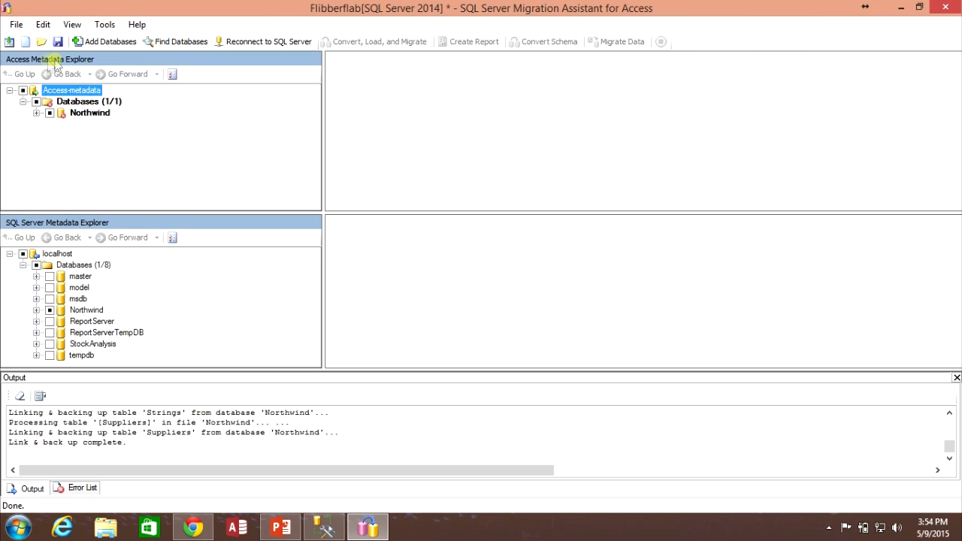
click(37, 113)
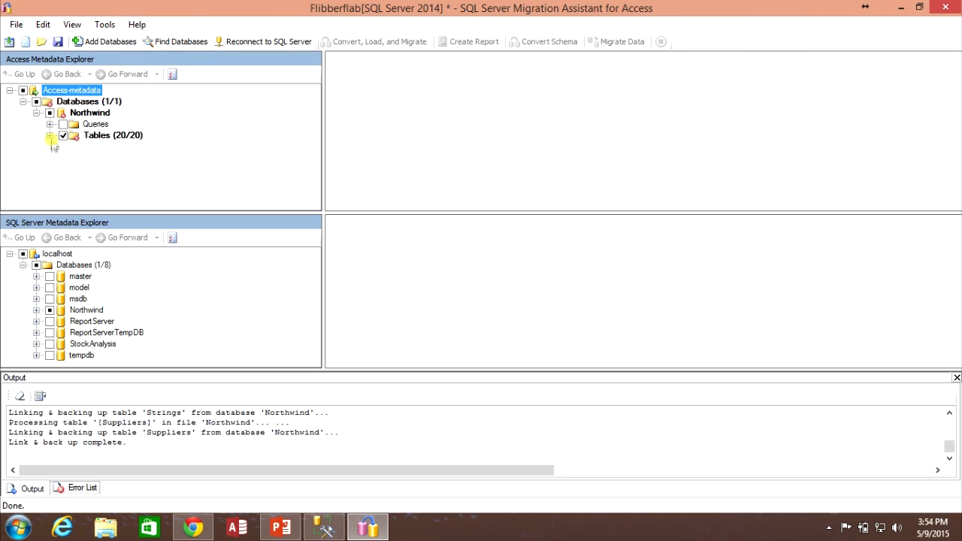
click(50, 136)
drag(313, 112, 317, 136)
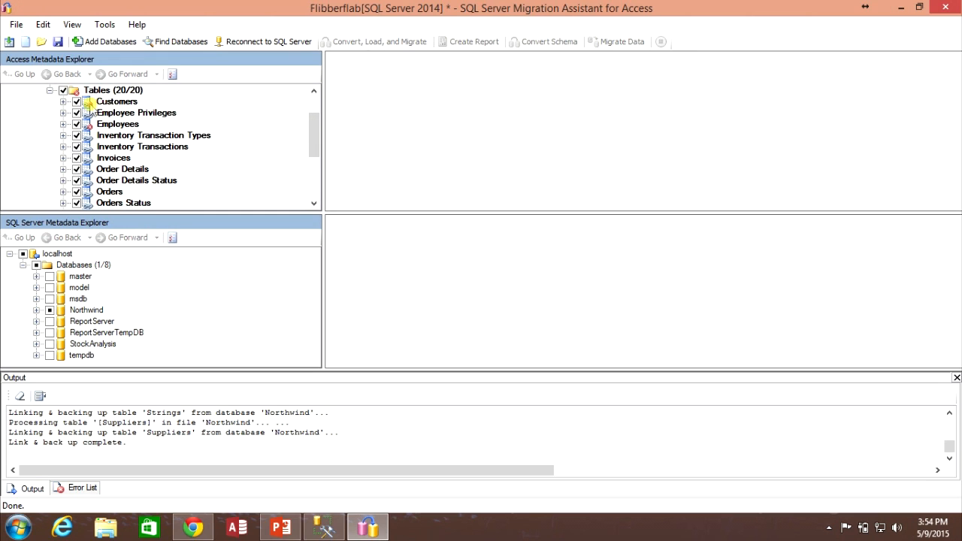
Compare the Access and SQL Server column definitions of the error-marked tables Customers, Employees, Products, Shippers and Suppliers
click(109, 103)
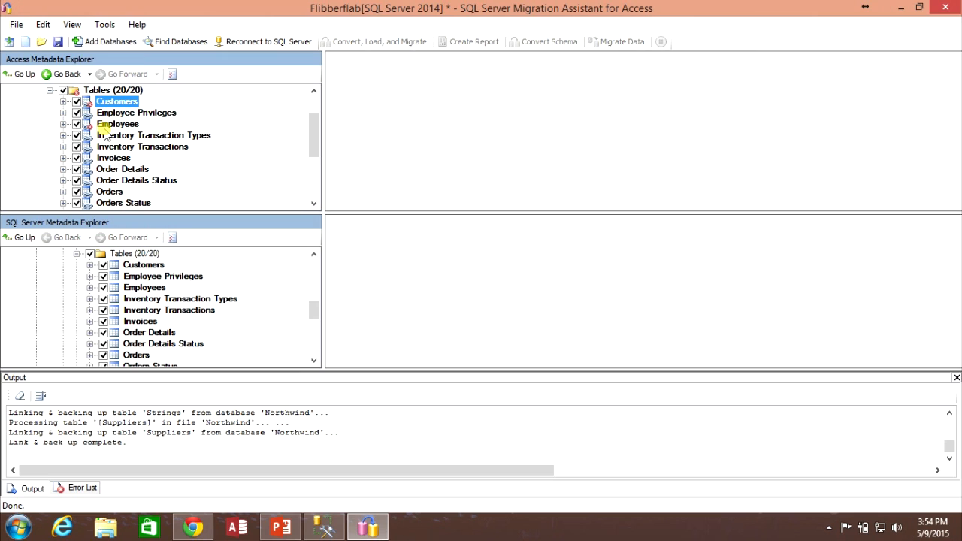
click(116, 124)
drag(314, 138, 311, 169)
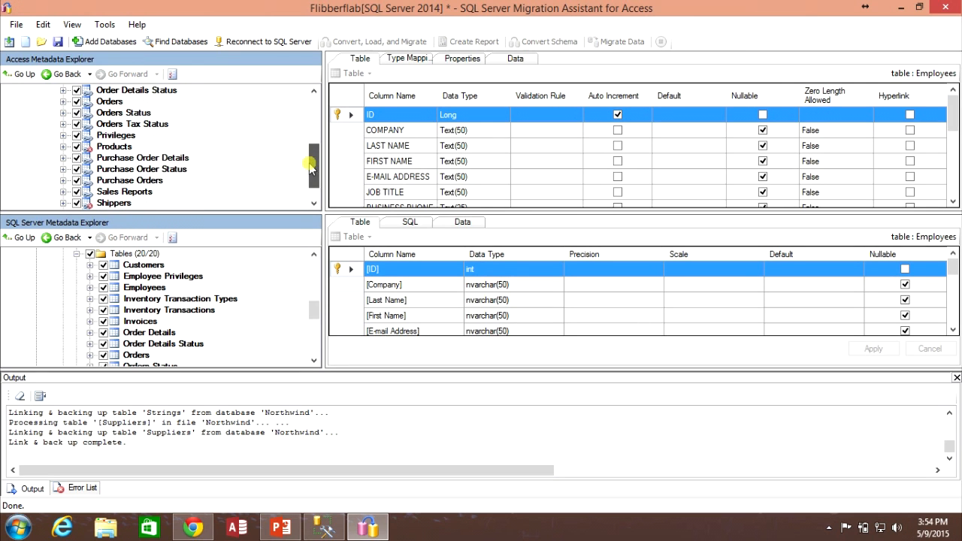
click(112, 147)
drag(315, 178, 314, 188)
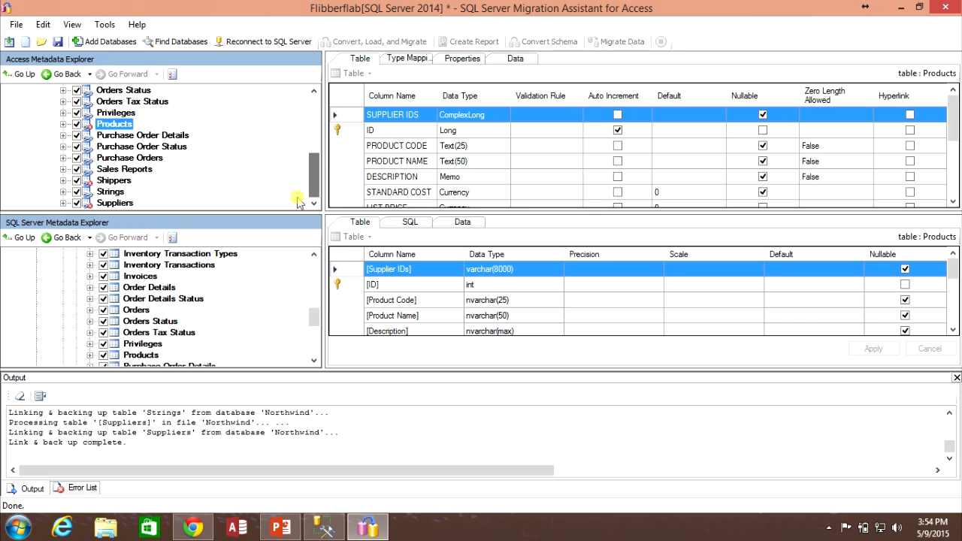
click(114, 181)
click(114, 203)
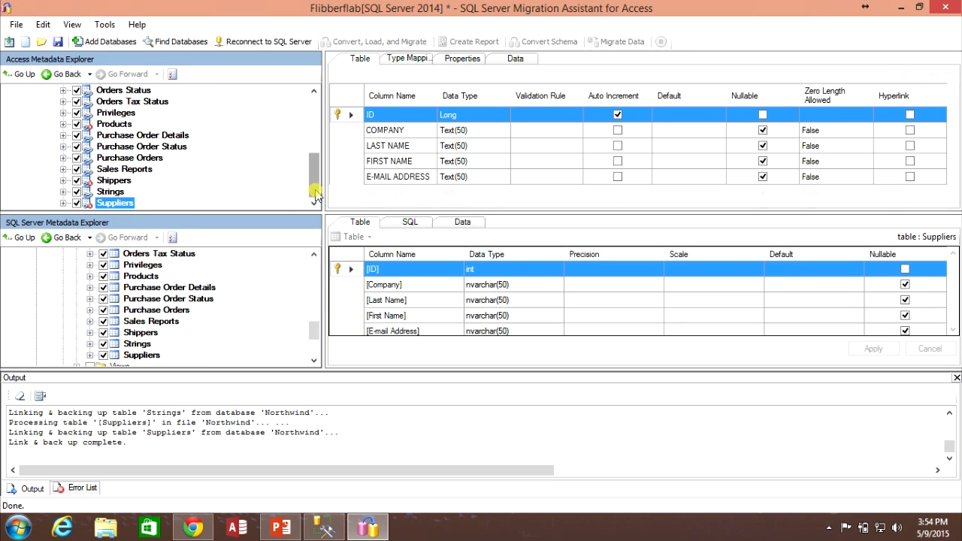
drag(314, 193, 314, 106)
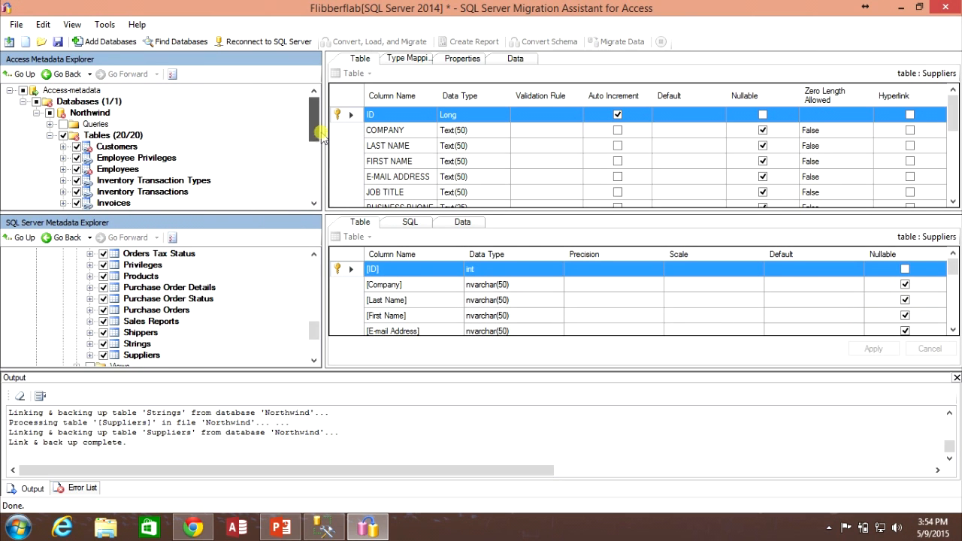
Check the Attachments column at the end of the Access Customers, Employees and Products table definitions
click(140, 147)
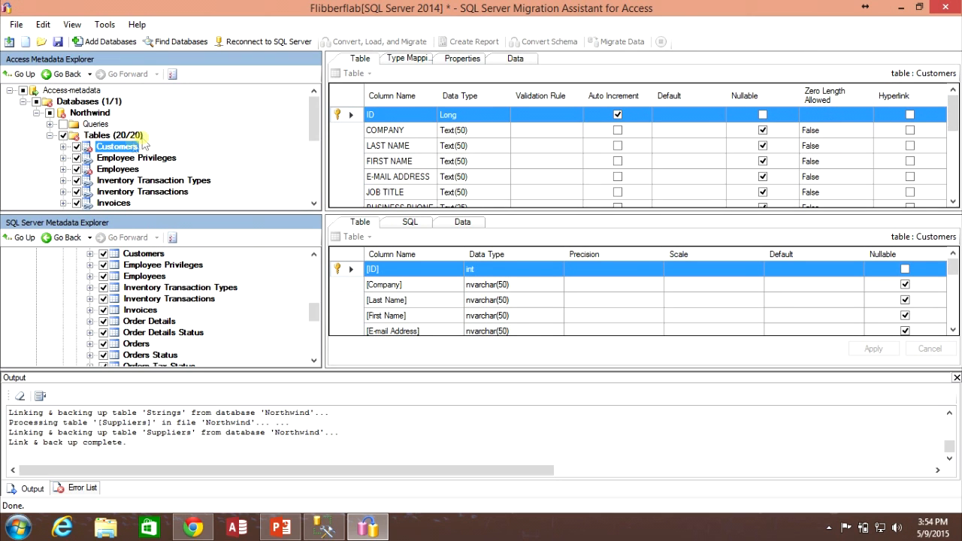
drag(952, 118, 955, 181)
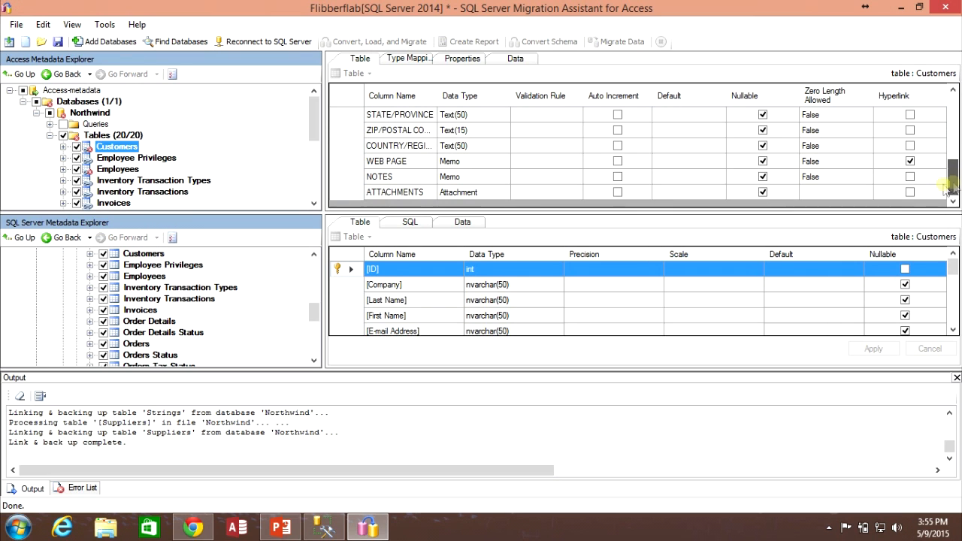
click(393, 192)
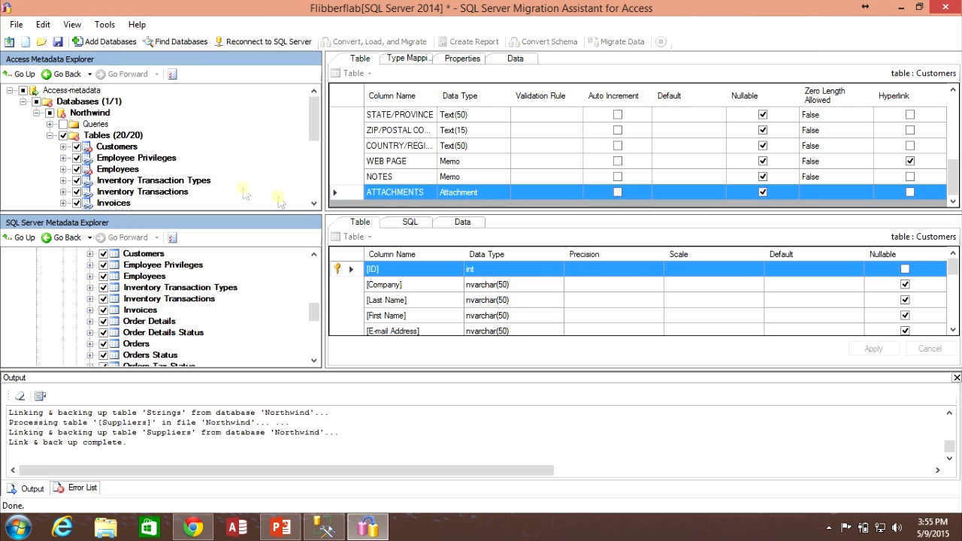
click(117, 169)
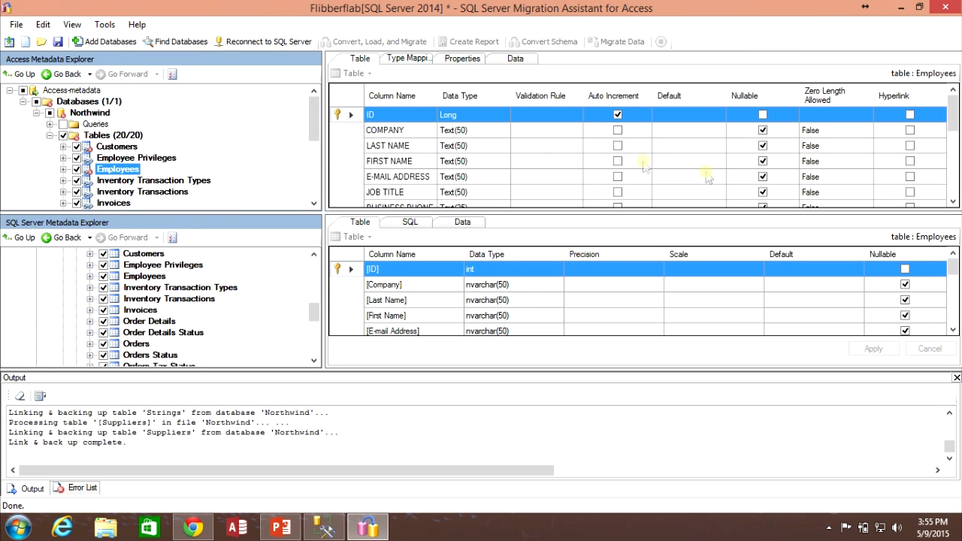
drag(954, 114, 950, 181)
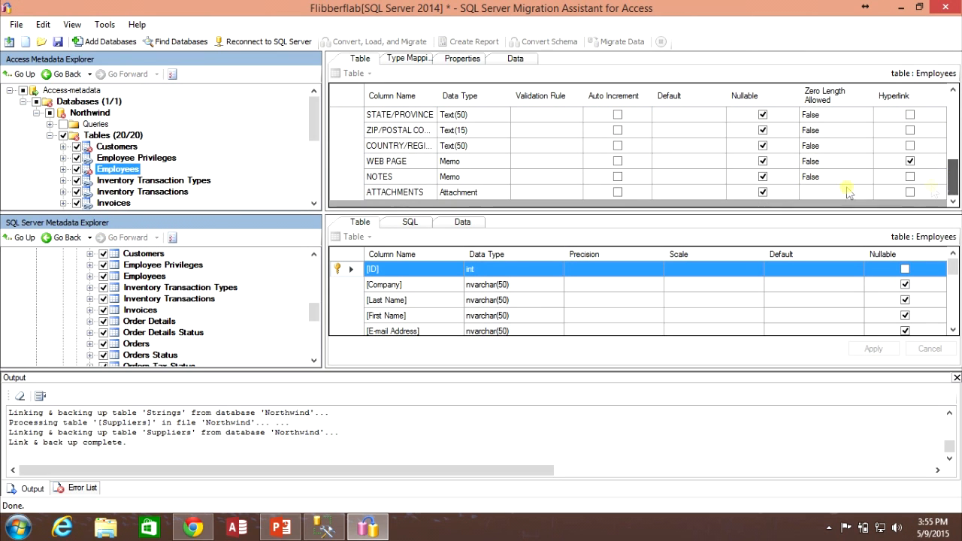
click(458, 192)
drag(317, 112, 317, 159)
click(114, 146)
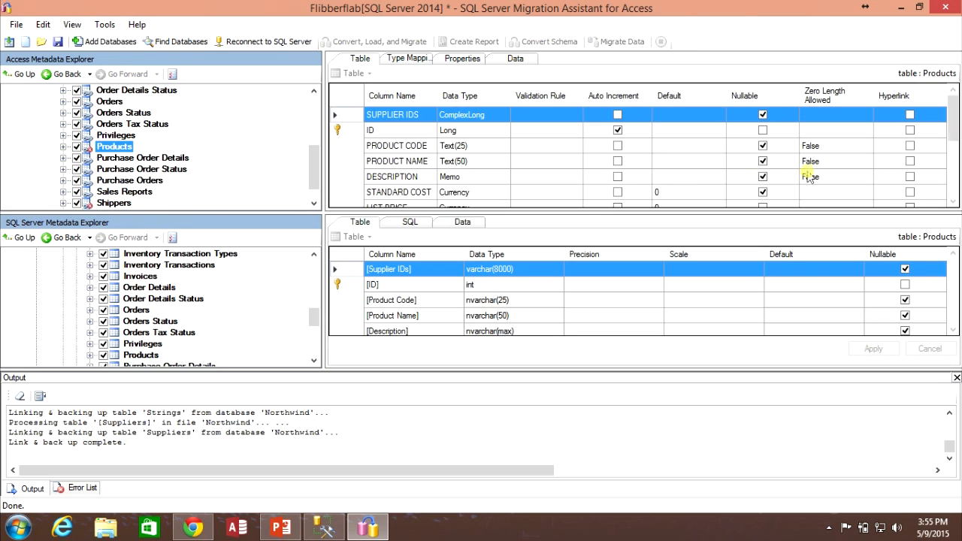
drag(953, 119, 953, 180)
click(473, 193)
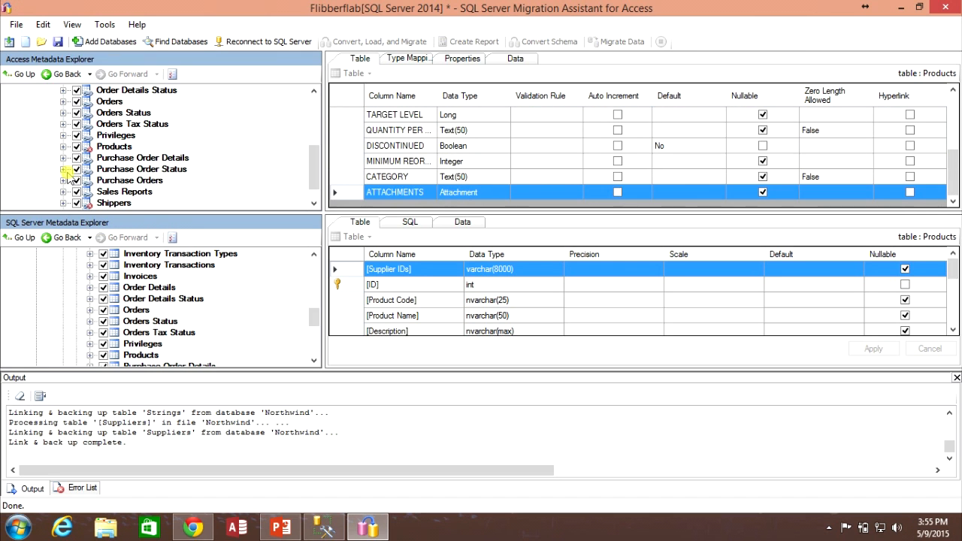
Check the Attachments column in the Access definitions of the Shippers and Suppliers tables
click(114, 203)
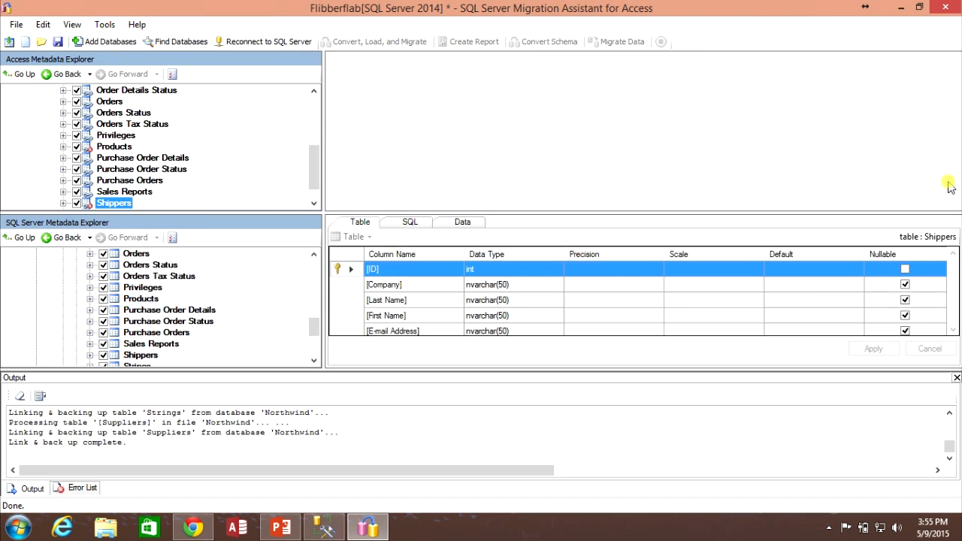
drag(951, 150, 953, 187)
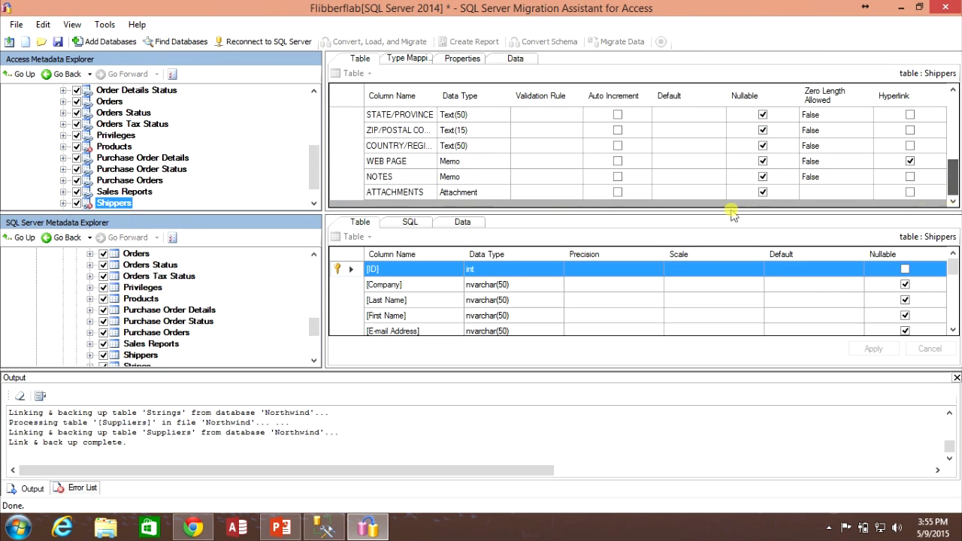
click(481, 194)
drag(314, 167, 314, 175)
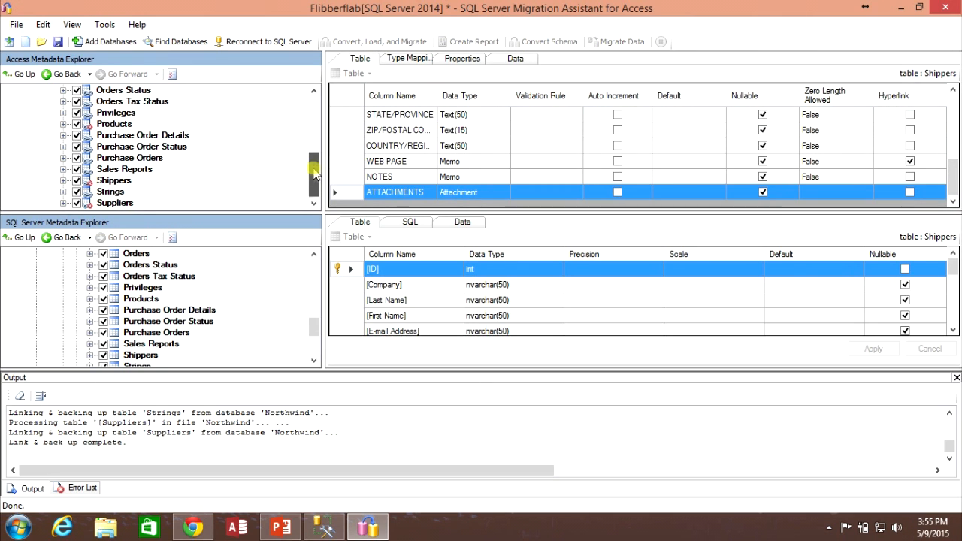
click(114, 203)
scroll(523, 199, down, 4)
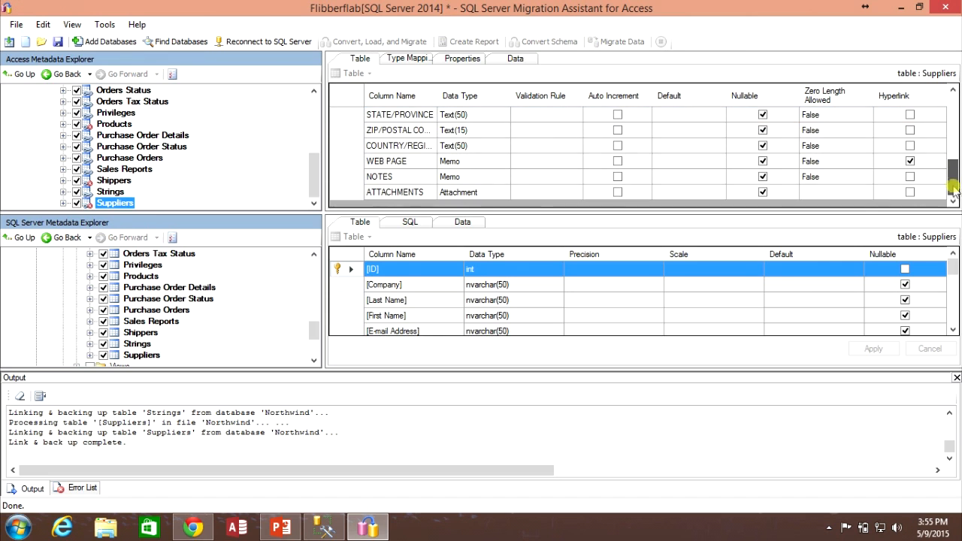
click(485, 193)
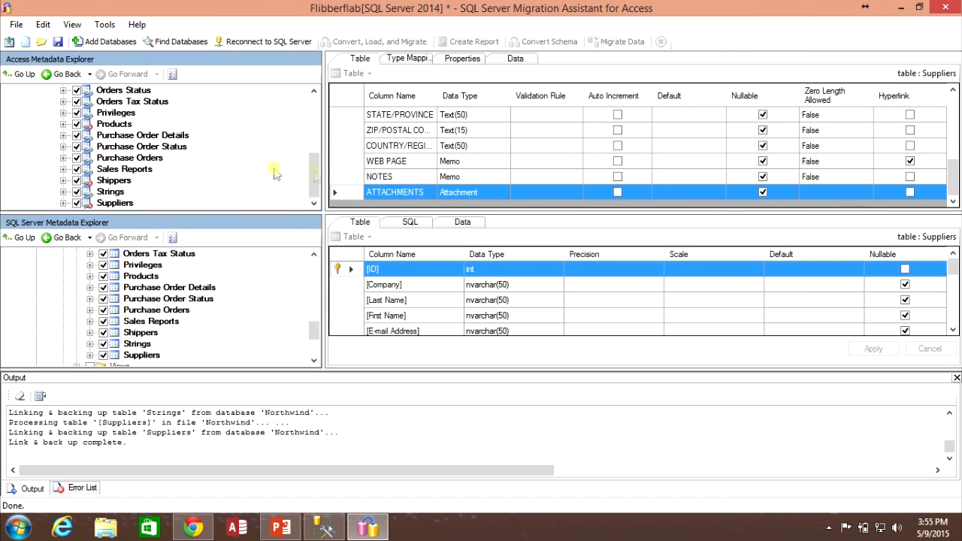
mouse_move(314, 177)
mouse_down()
mouse_move(314, 130)
mouse_move(313, 178)
mouse_up()
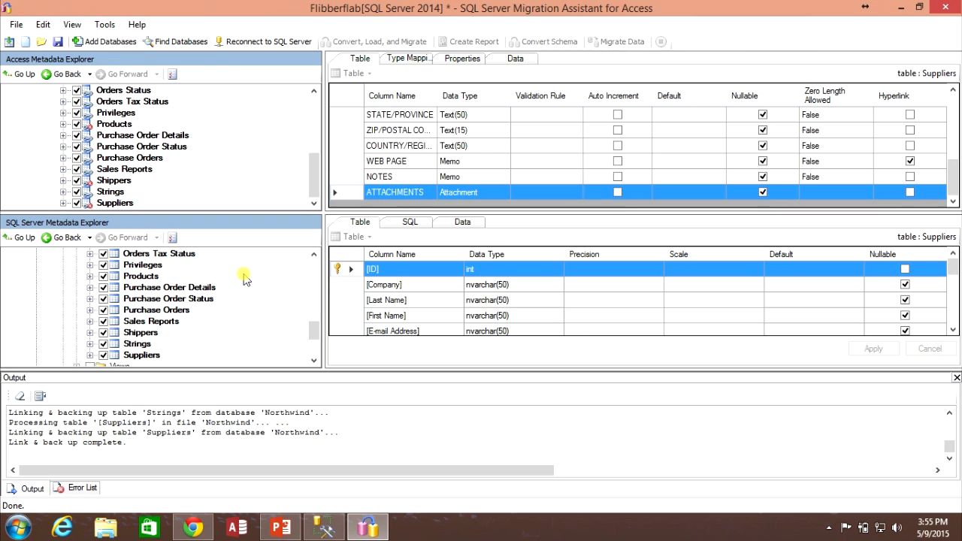
Switch to SQL Server Management Studio, refresh the localhost databases and expand the tables of the Northwind database
click(324, 527)
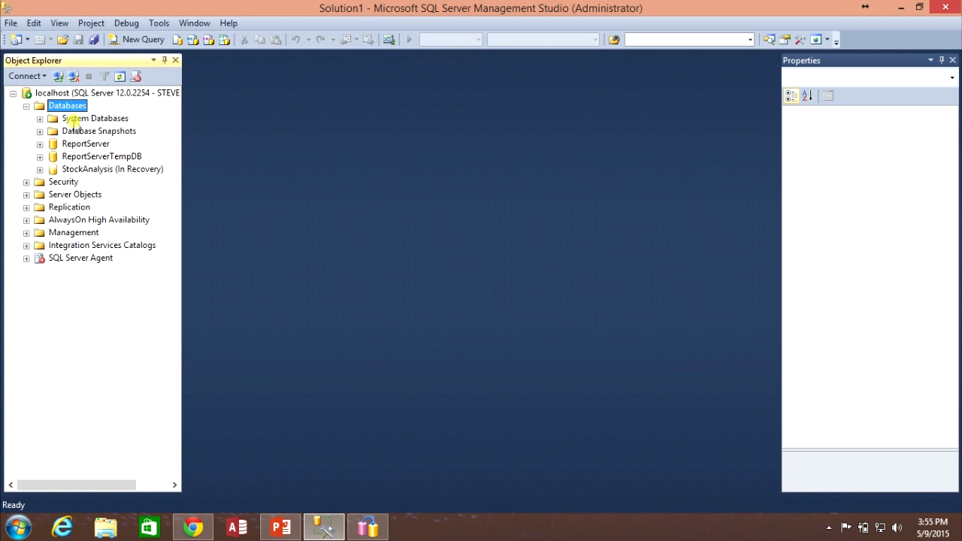
key(F5)
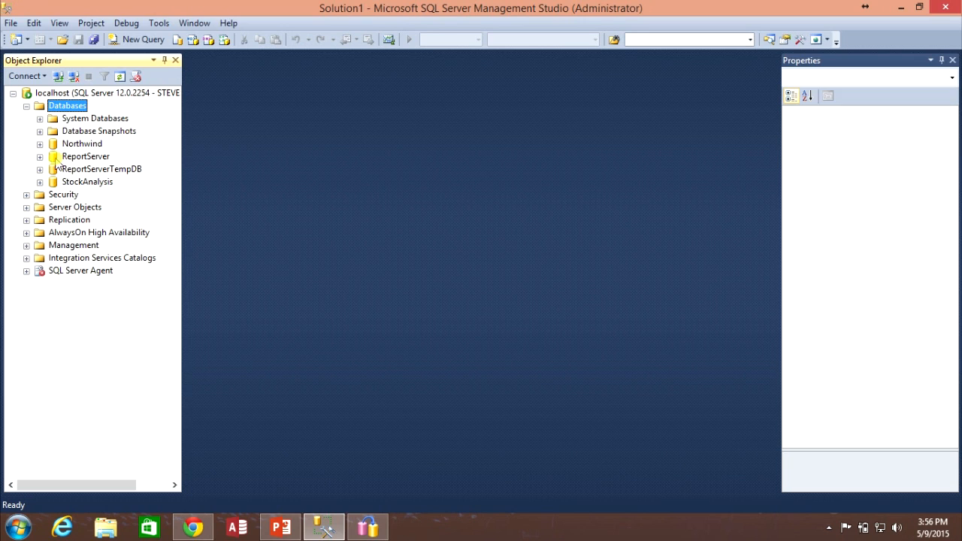
click(40, 144)
click(67, 145)
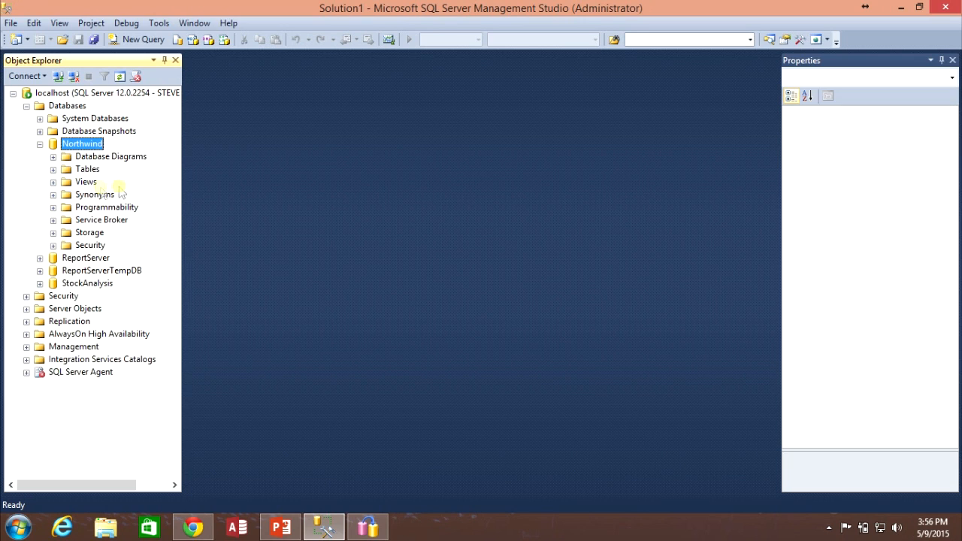
click(54, 170)
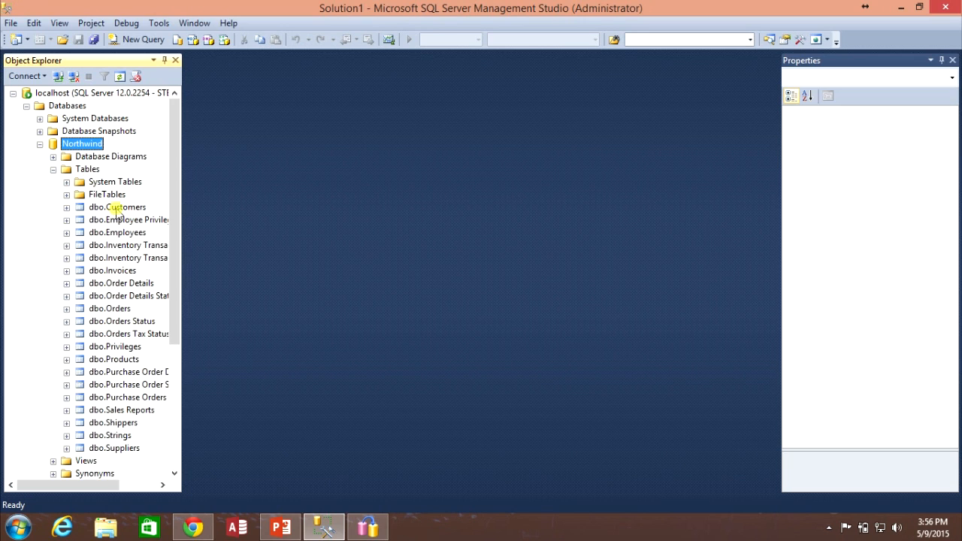
Open the design of the dbo.Customers table and examine the data type of its Attachments column
click(116, 211)
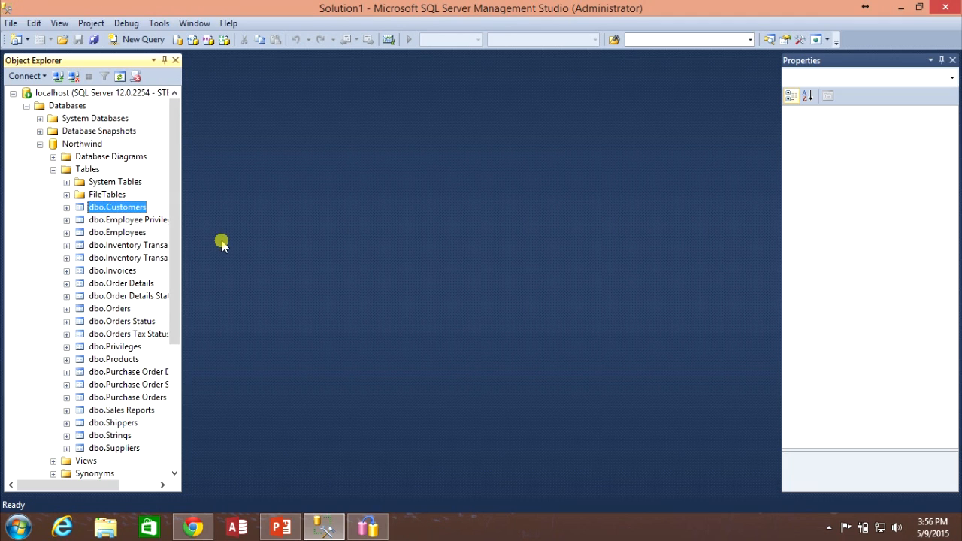
right_click(103, 210)
click(141, 234)
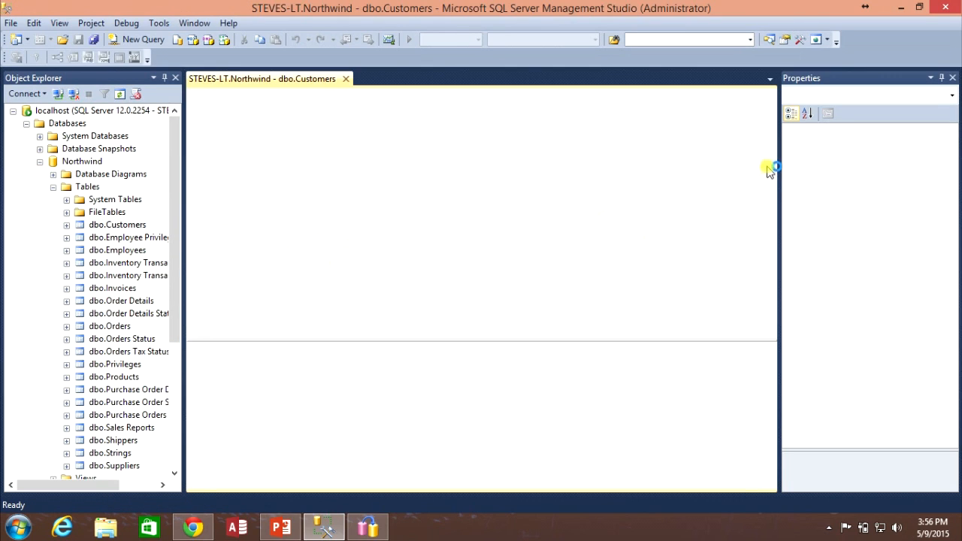
scroll(759, 159, down, 3)
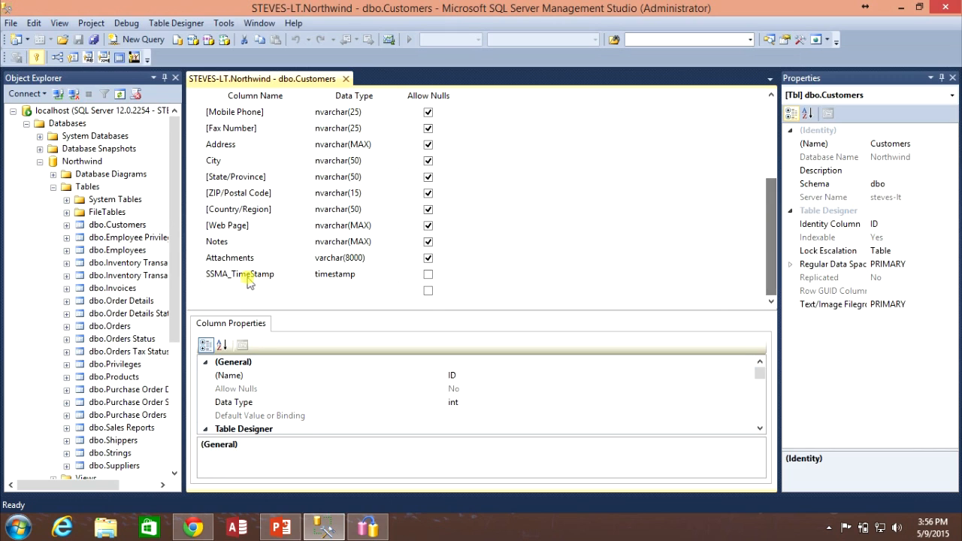
click(246, 257)
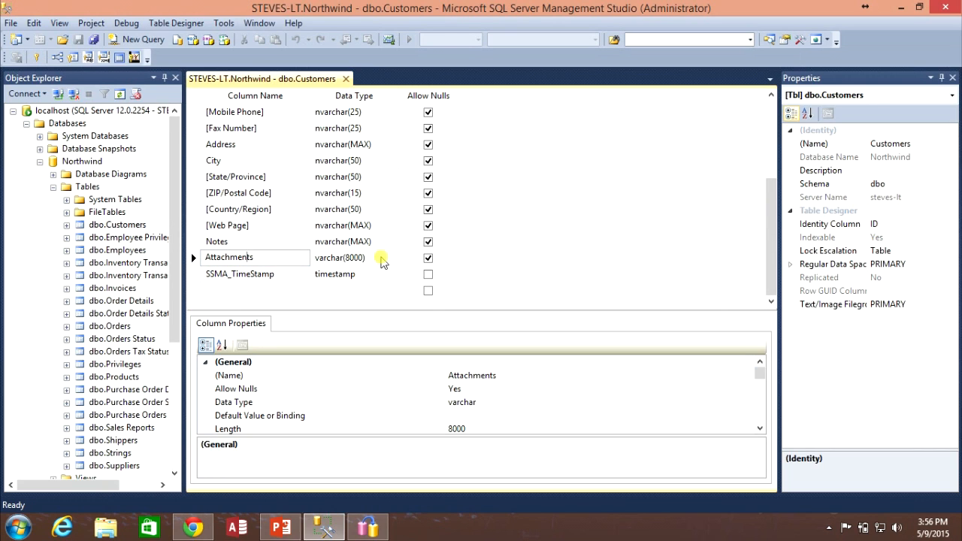
click(371, 260)
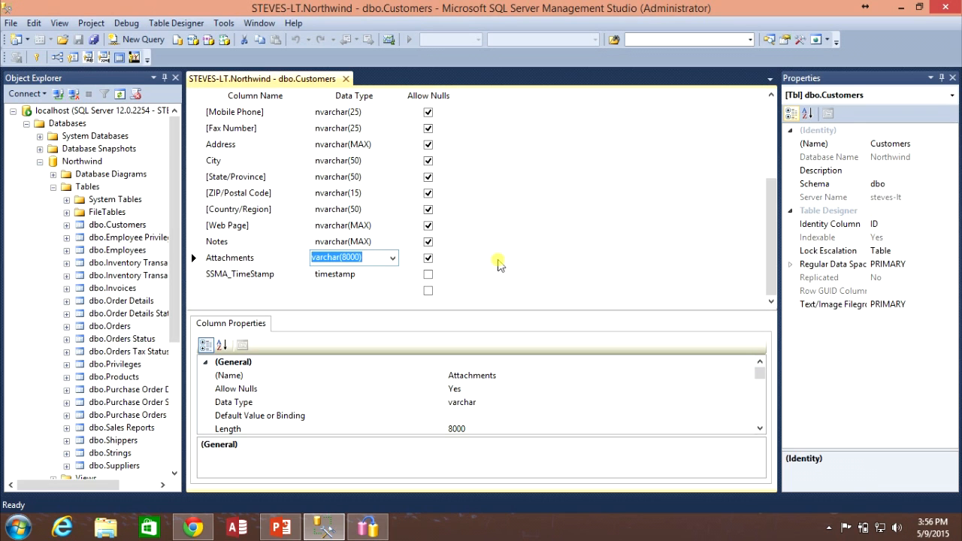
Inspect the properties of the primary key column ID in dbo.Customers, expanding its Identity Specification to view the increment and seed
scroll(501, 268, up, 3)
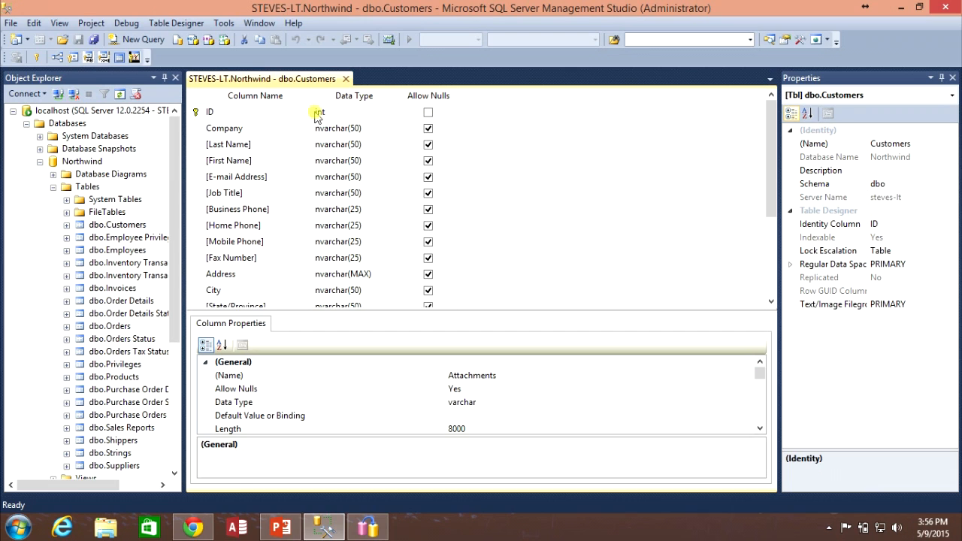
click(196, 112)
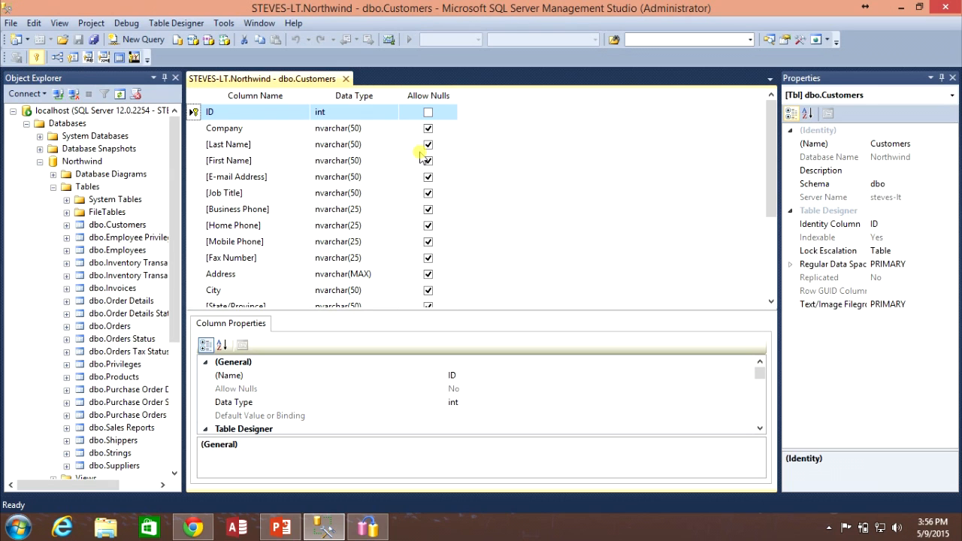
click(759, 429)
click(760, 428)
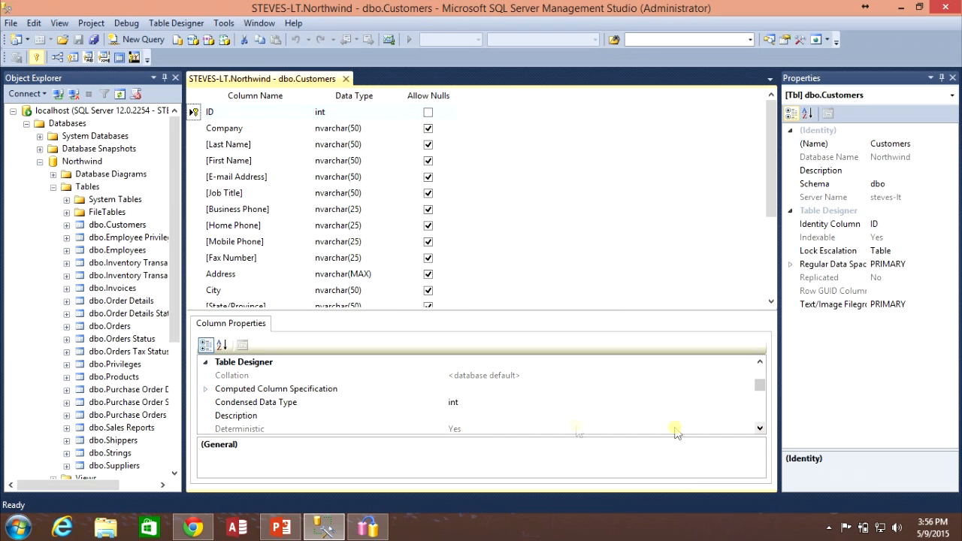
click(205, 388)
scroll(296, 413, down, 3)
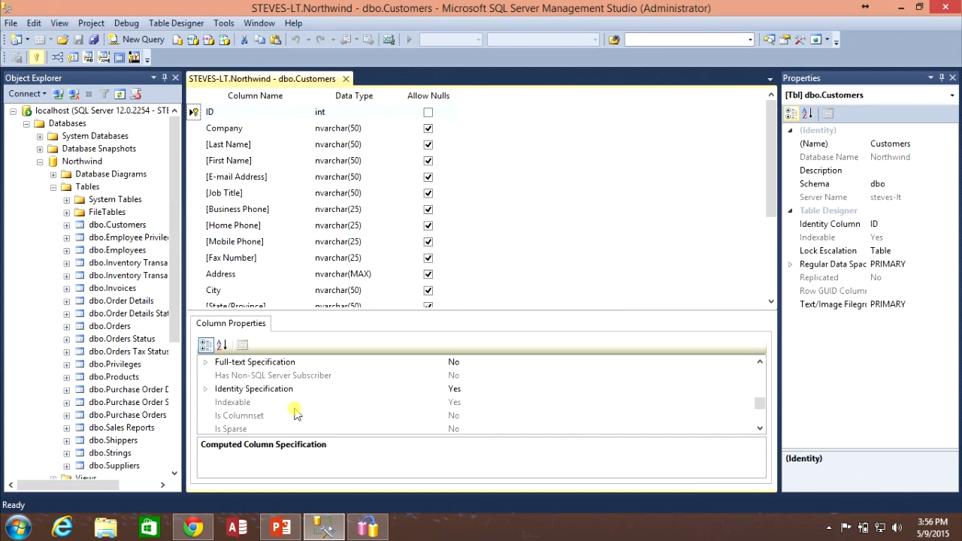
scroll(295, 412, down, 1)
scroll(295, 410, up, 1)
click(205, 391)
click(460, 417)
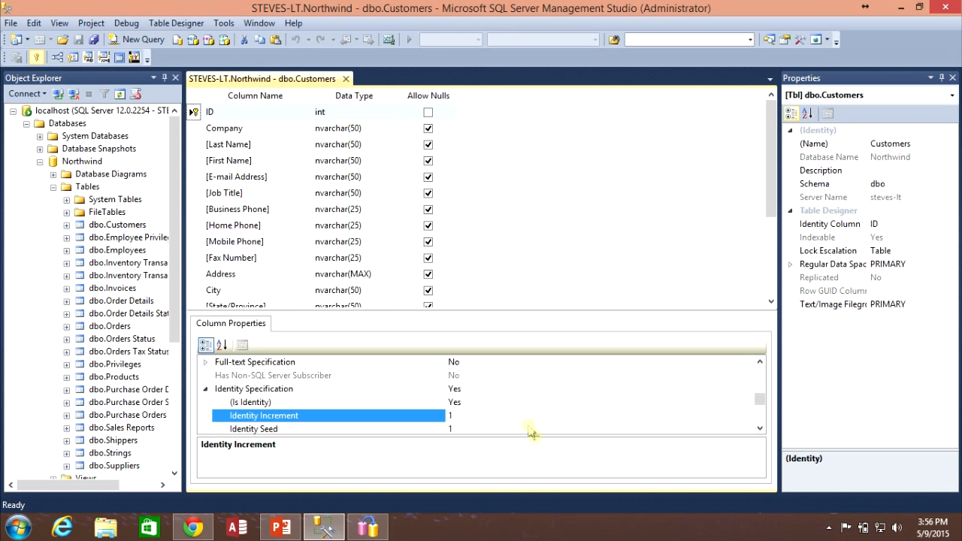
drag(759, 399, 762, 386)
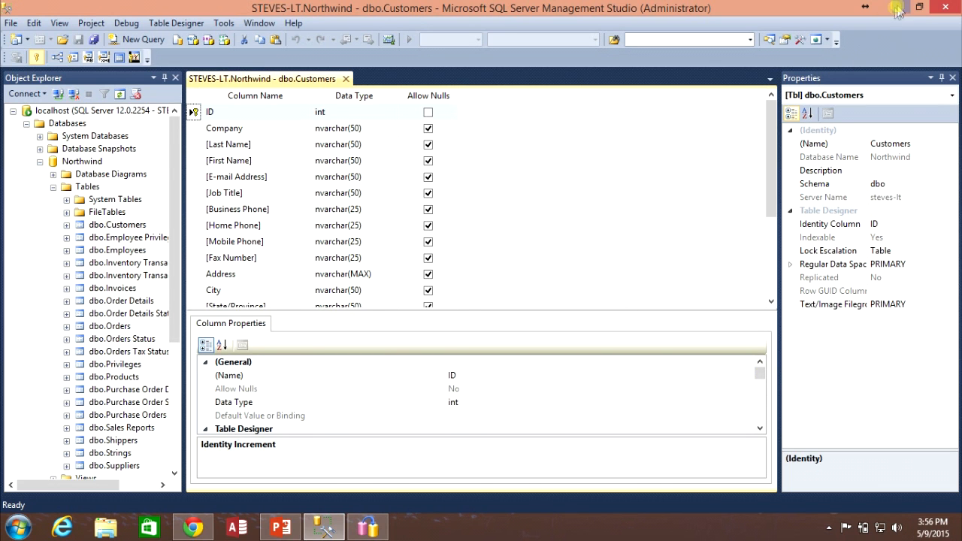
Minimize Management Studio and the migration assistant, and open Northwind.accdb from the Documents folder in Access
click(902, 7)
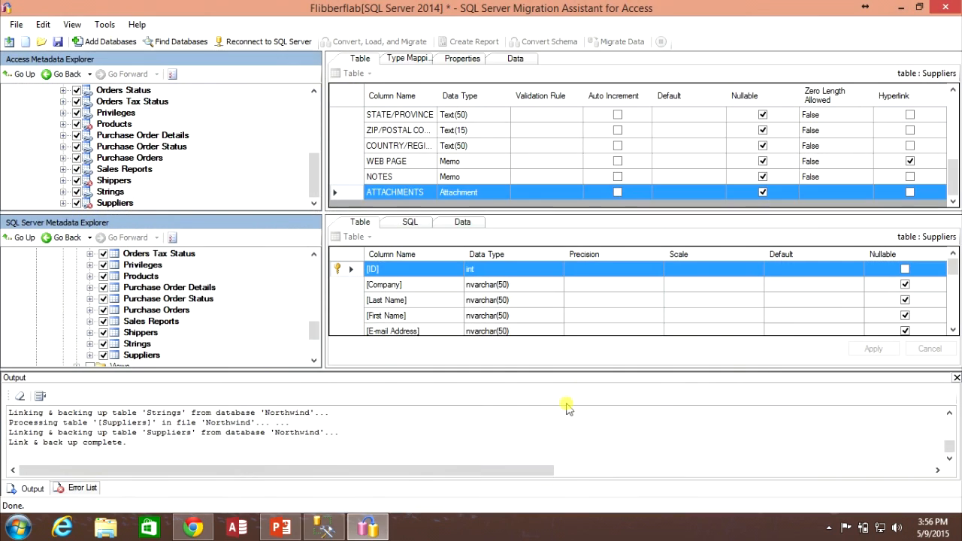
click(908, 7)
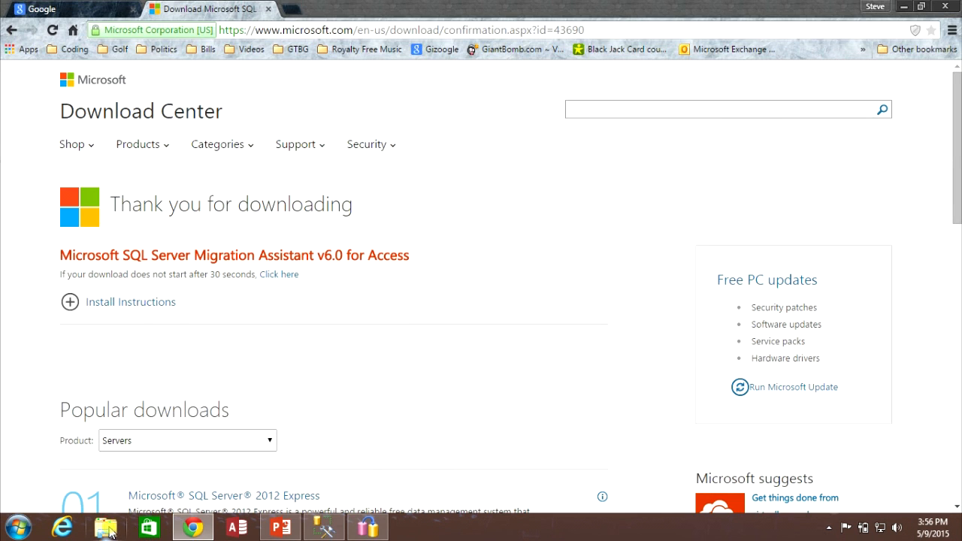
key(super+e)
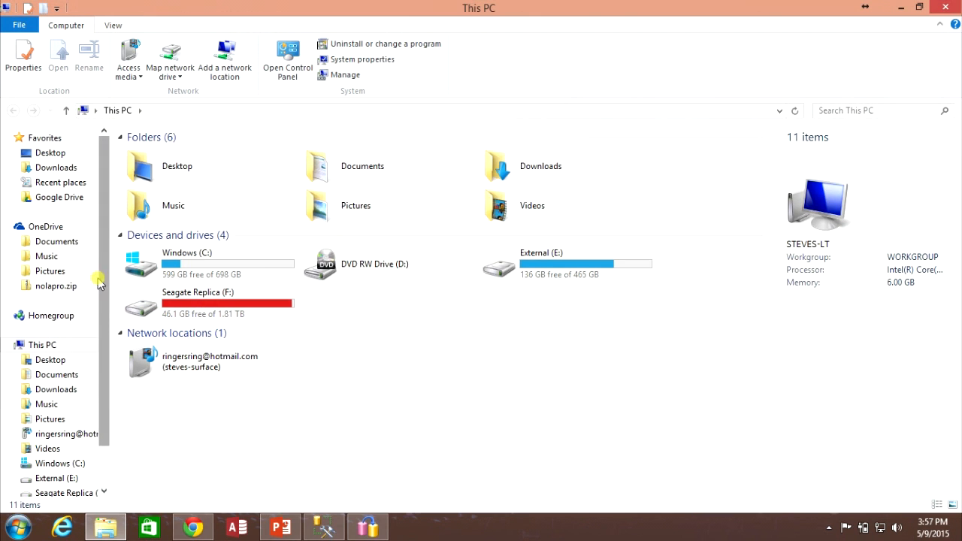
click(56, 375)
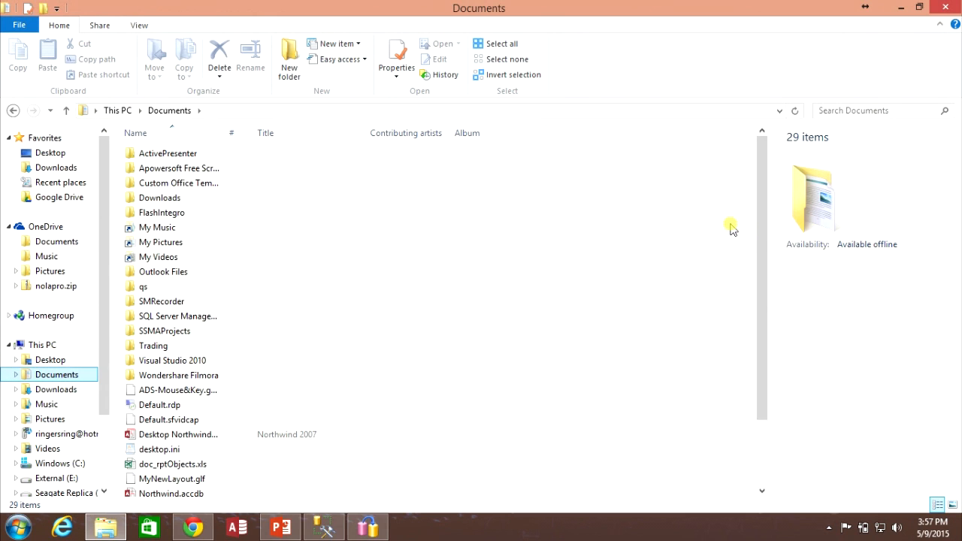
scroll(761, 238, down, 2)
click(177, 416)
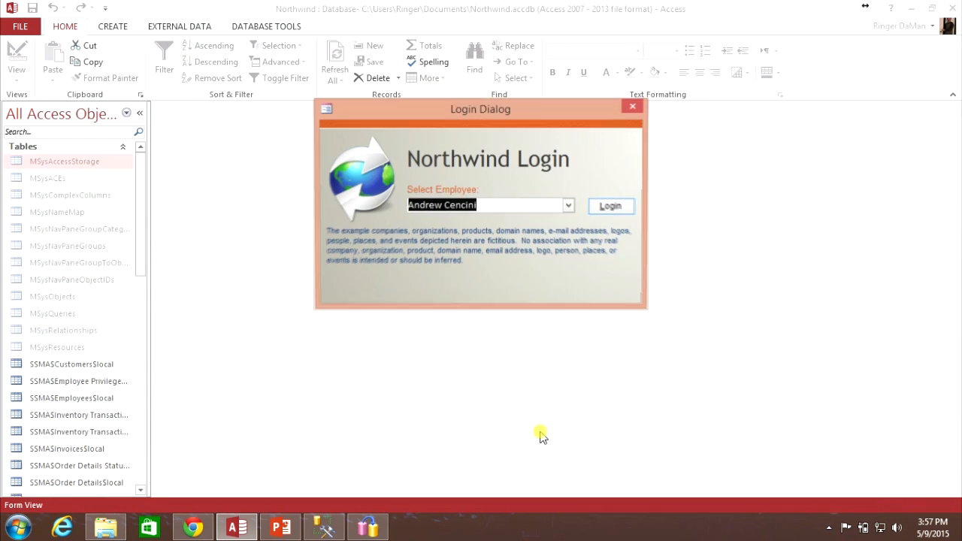
Log in to the Northwind application as the preselected employee and open the order list
click(609, 208)
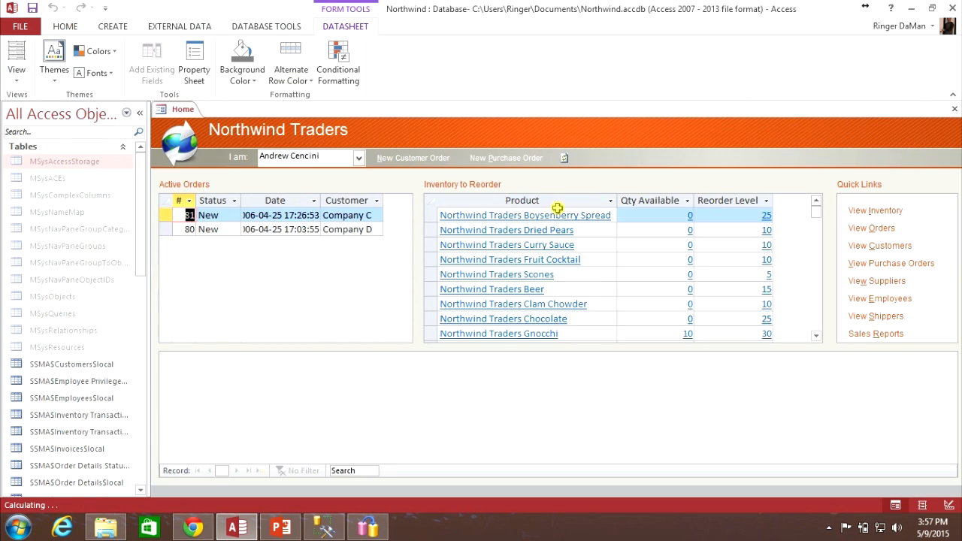
click(878, 228)
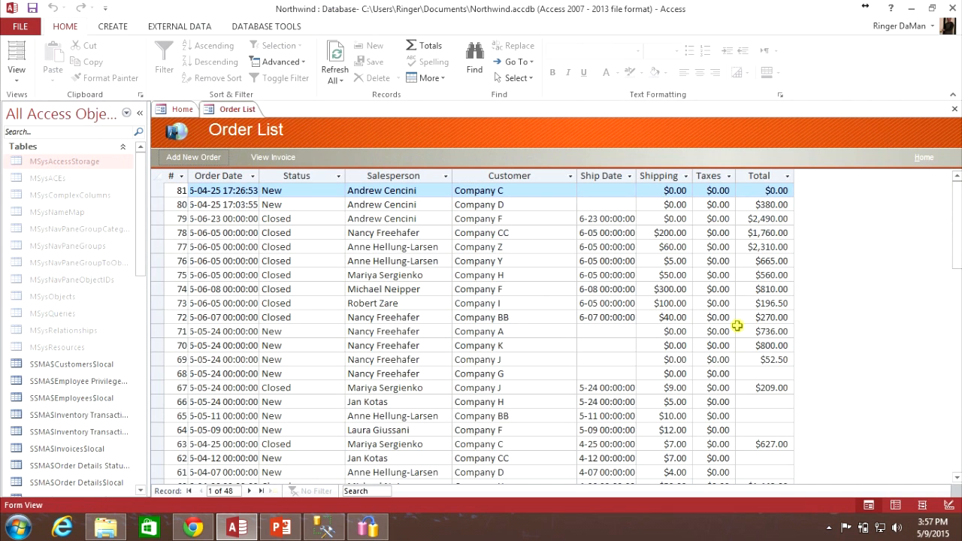
Widen the Ship Date and Order Date columns of the order list to fit their full date values
click(633, 176)
double_click(637, 175)
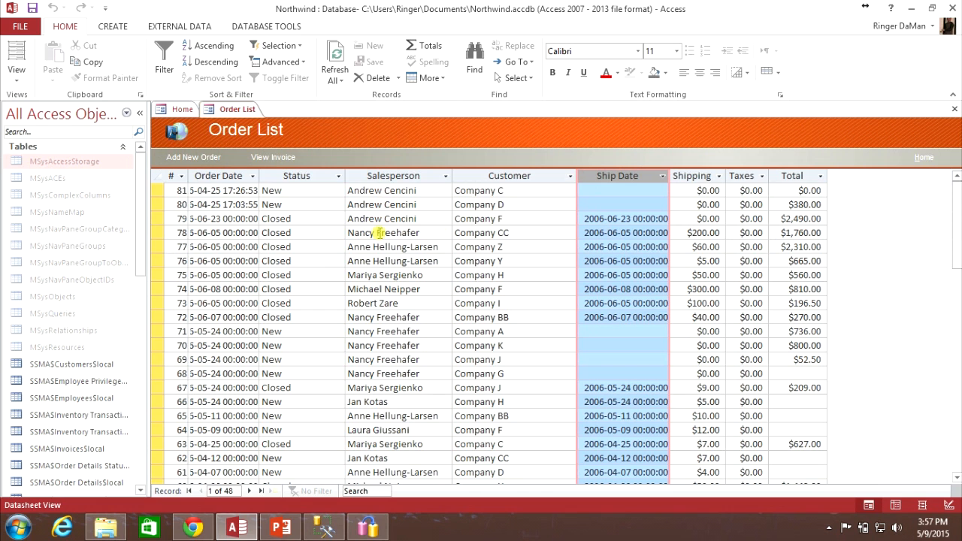
double_click(261, 176)
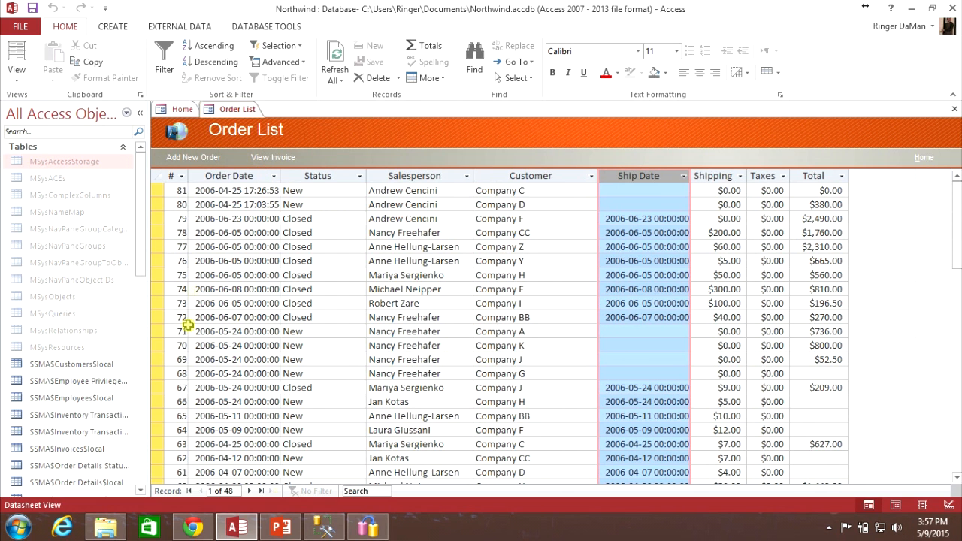
Examine the linked SQL Server tables and the SSMA$ local backup tables in the object list, expanding the Queries group
drag(143, 202, 140, 361)
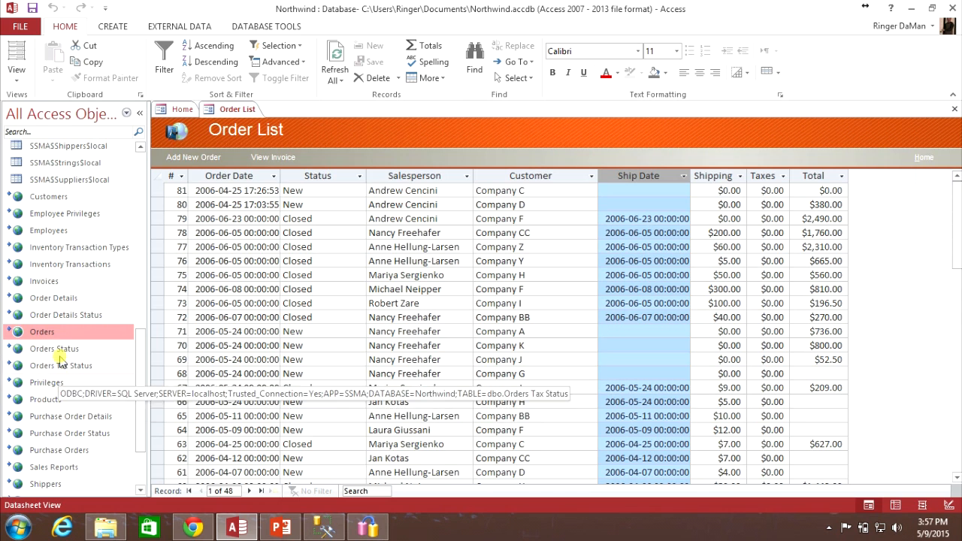
drag(145, 388, 135, 301)
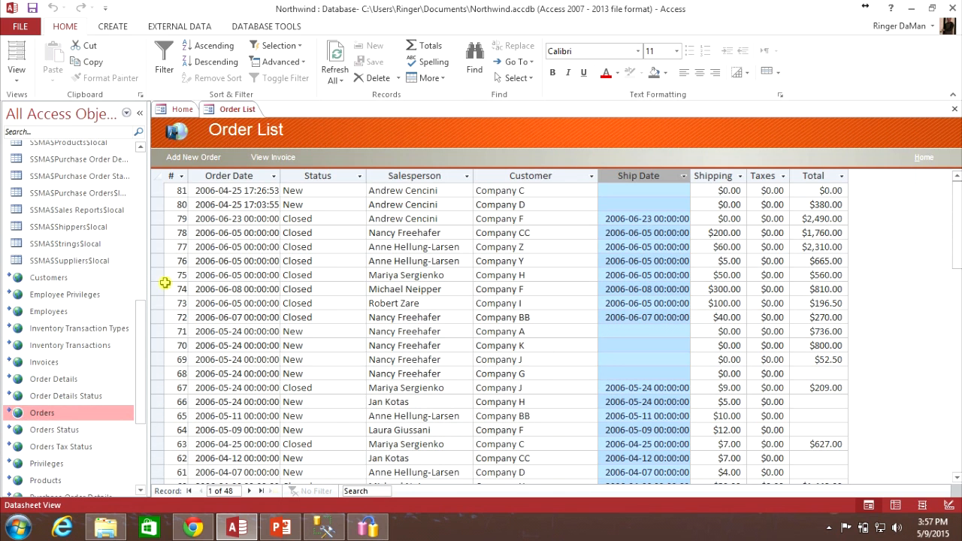
drag(140, 338, 139, 406)
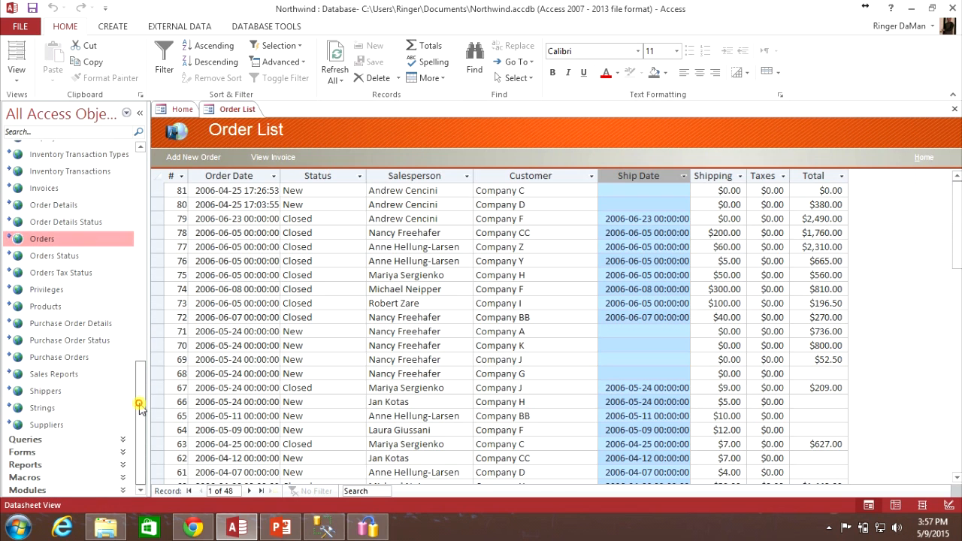
click(31, 442)
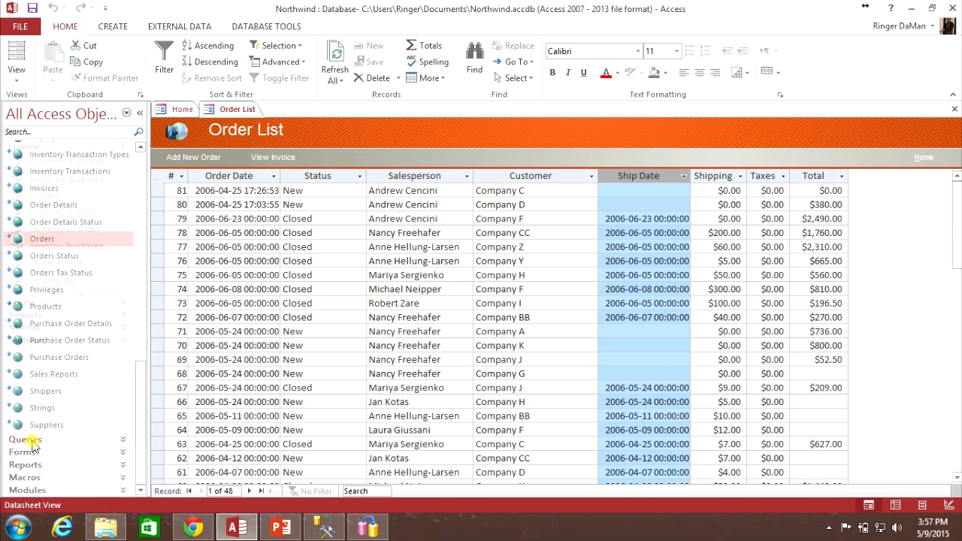
drag(137, 421, 145, 318)
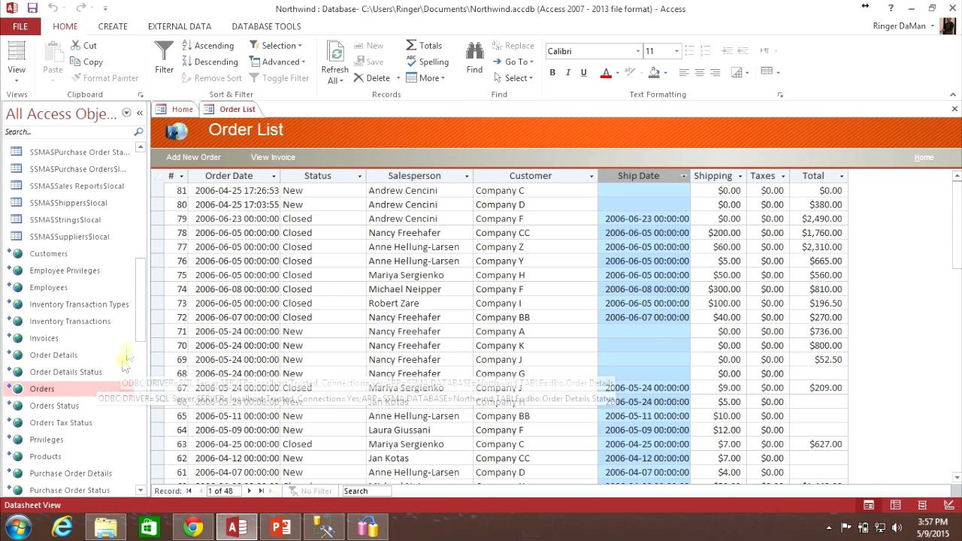
drag(142, 308, 141, 253)
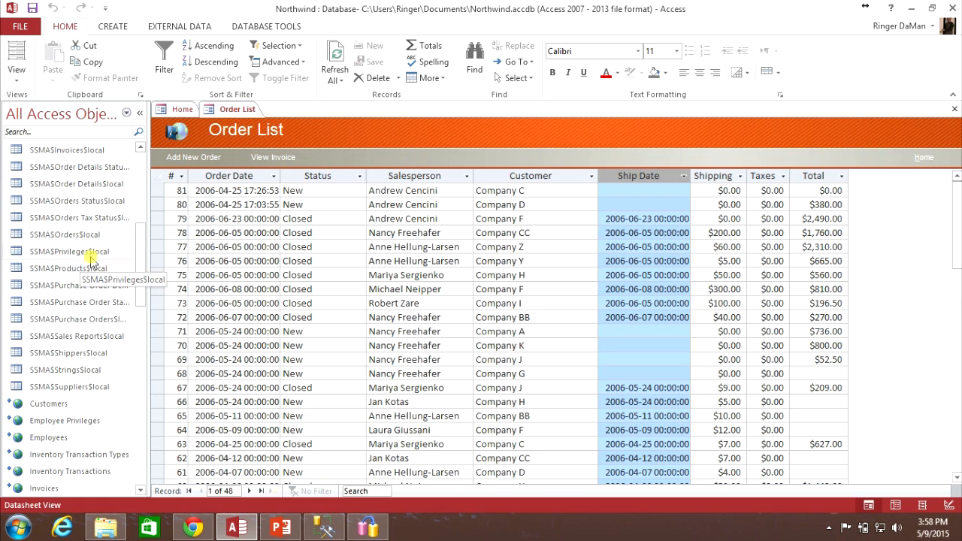
Open the local backup table SSMA$Shippers$local and the linked Shippers table to compare their records
drag(142, 275, 141, 291)
double_click(60, 278)
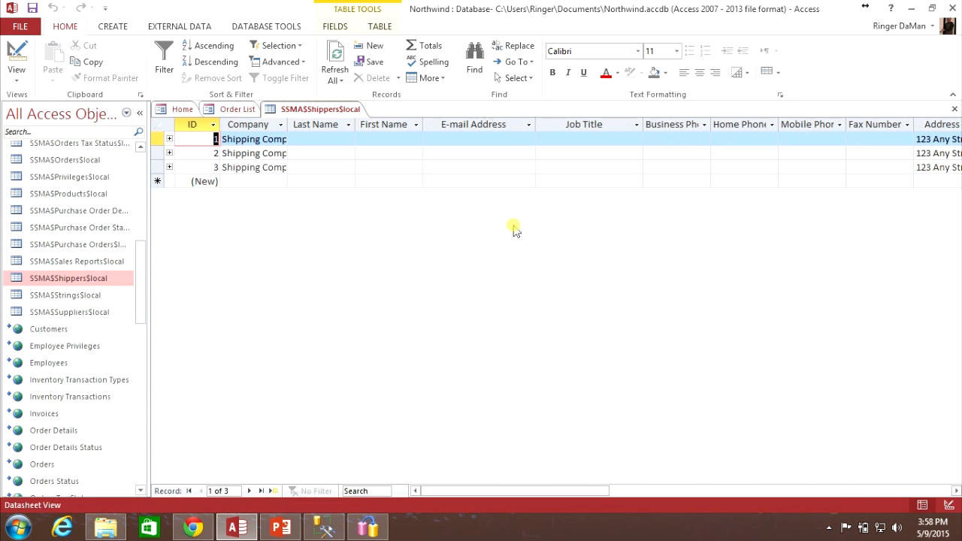
drag(140, 275, 140, 336)
double_click(65, 347)
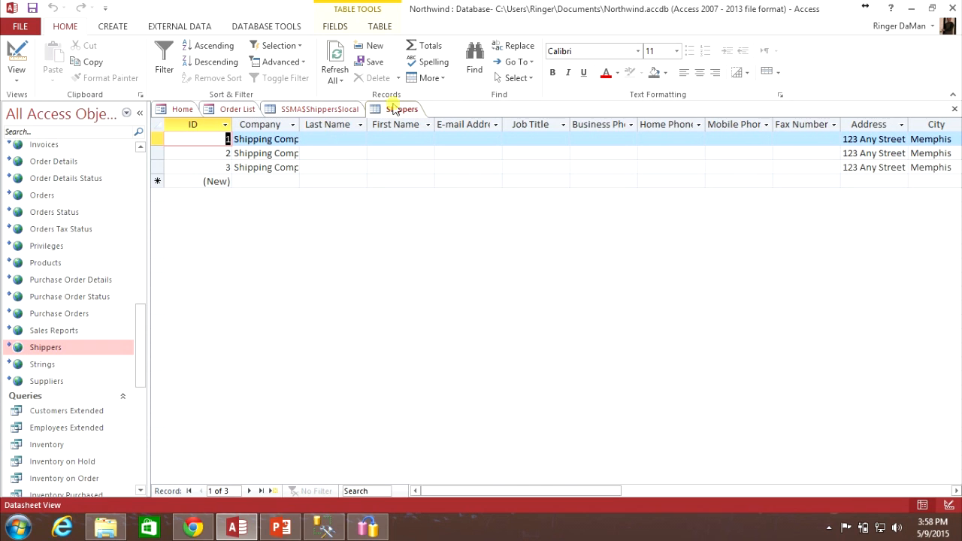
Close the linked Shippers table, its local backup table and the order list
click(954, 111)
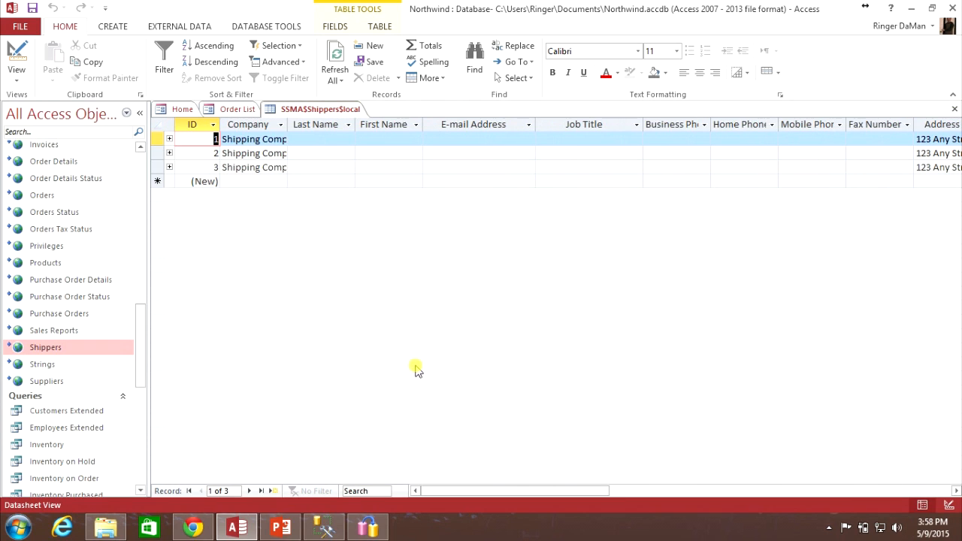
click(954, 109)
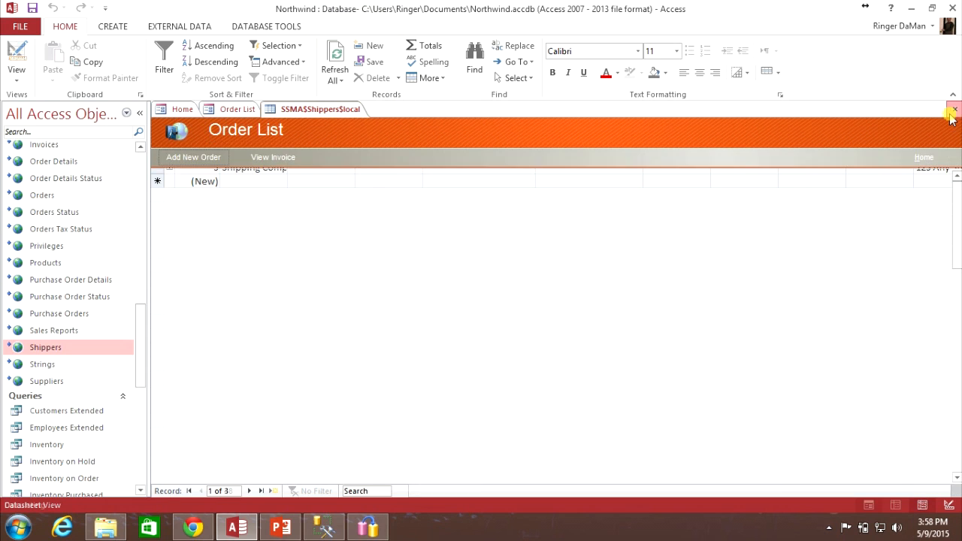
click(954, 109)
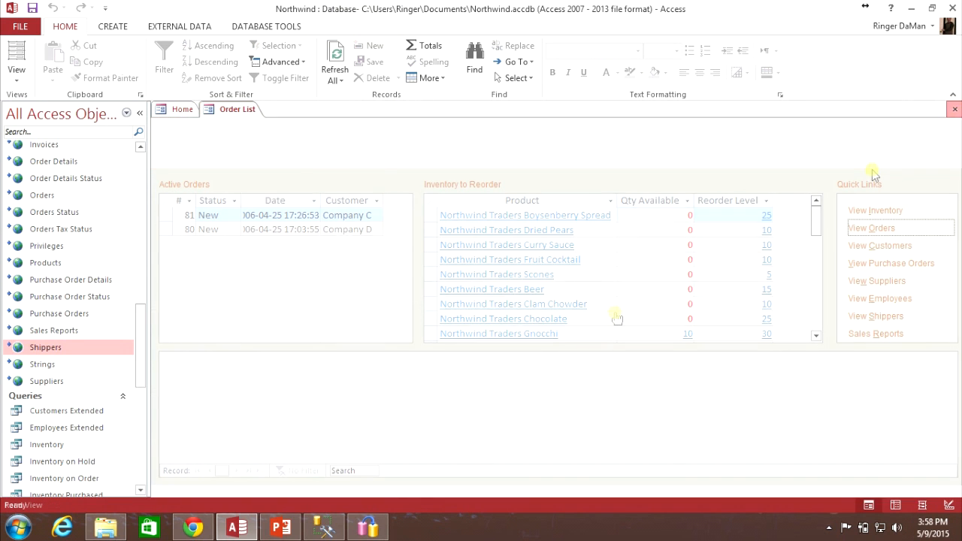
Switch to SQL Server Migration Assistant and look through the Northwind tables in the Access metadata tree
click(368, 527)
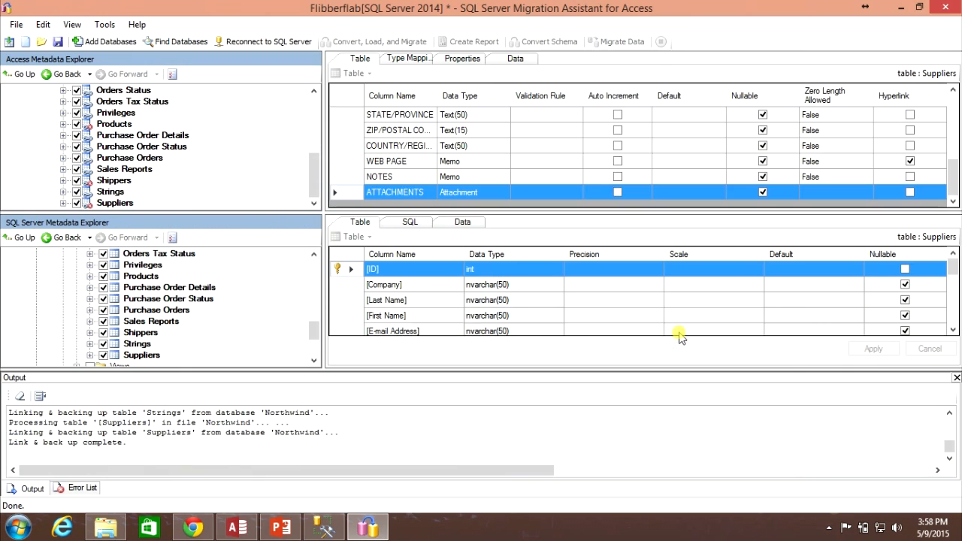
mouse_move(310, 180)
mouse_down()
mouse_move(308, 157)
mouse_move(314, 173)
mouse_up()
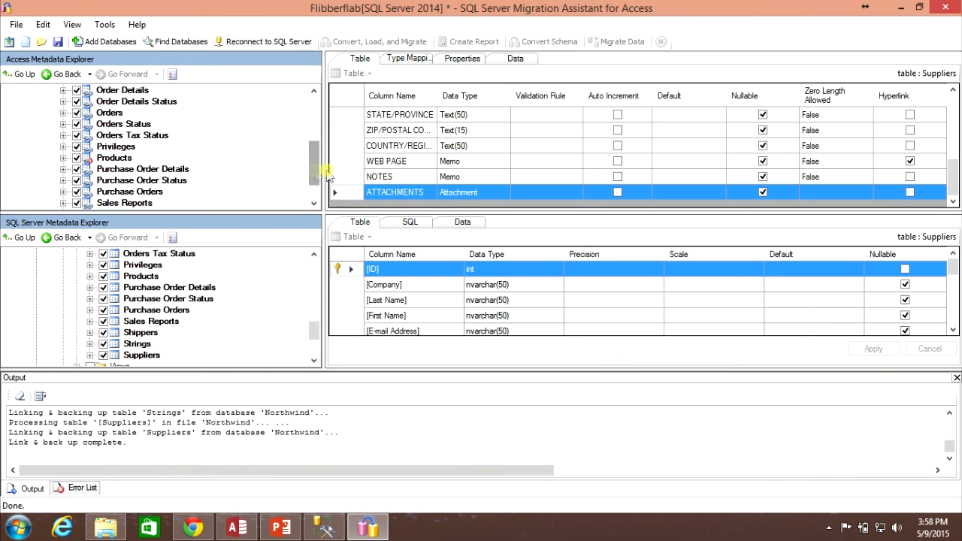